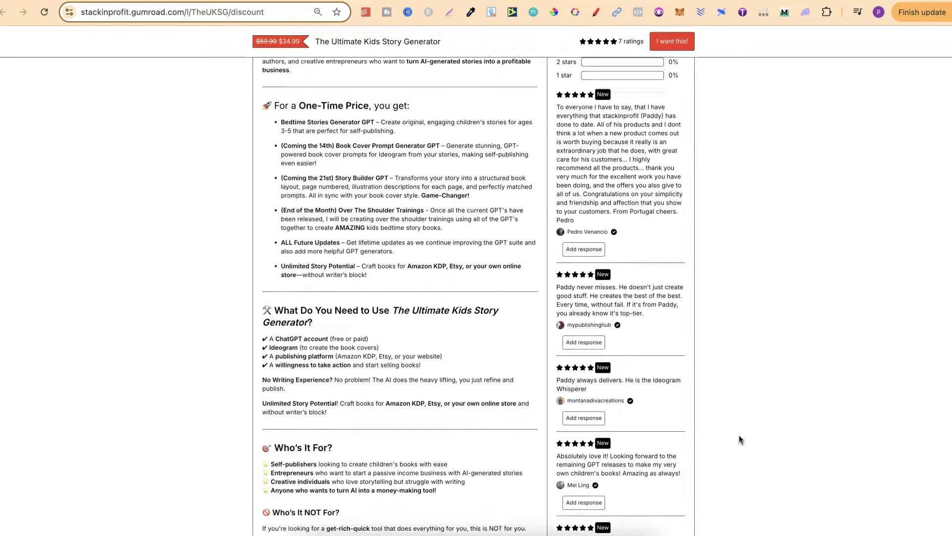
Review the GPTs and trainings listed as included with The Ultimate Kids Story Generator on its product page.
scroll(740, 440, "up", 5)
scroll(739, 439, "up", 15)
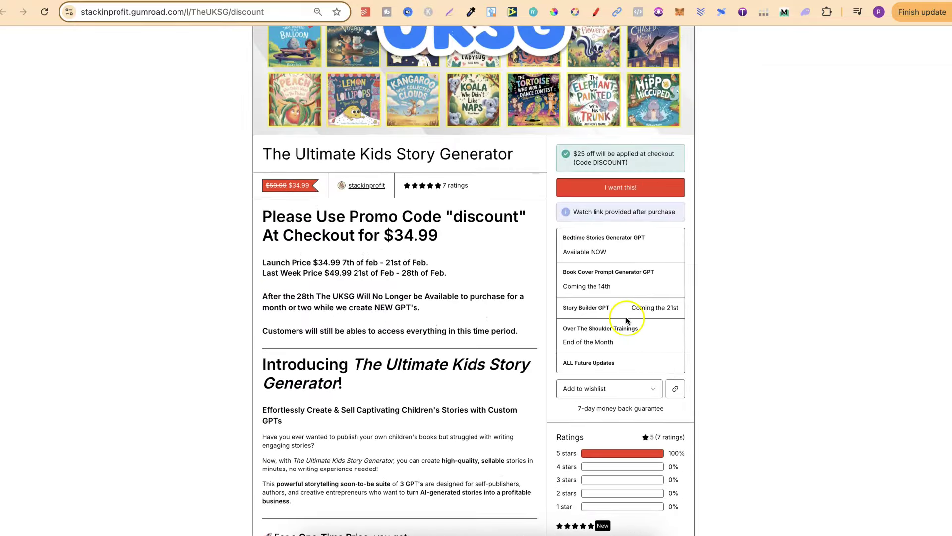
left_click_drag(645, 237, 580, 235)
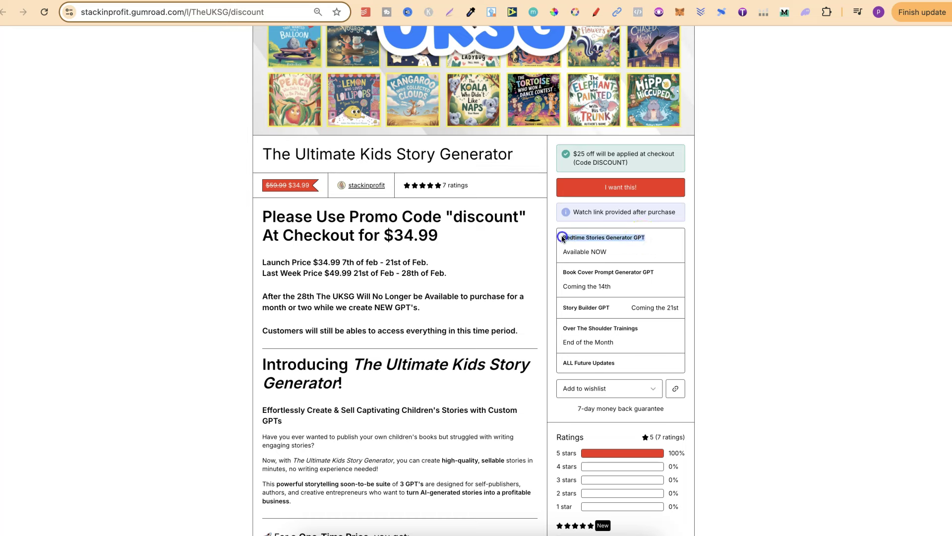
left_click(660, 275)
triple_click(613, 269)
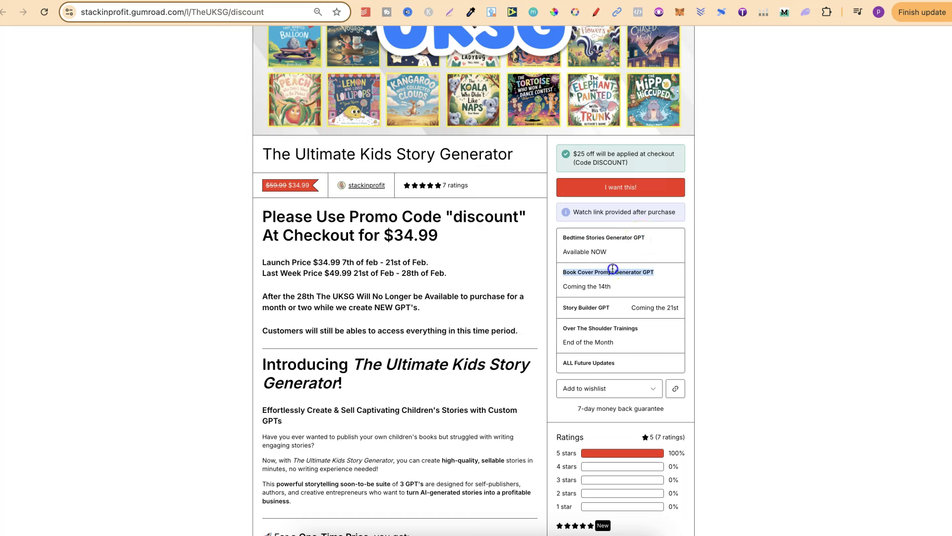
left_click(610, 310)
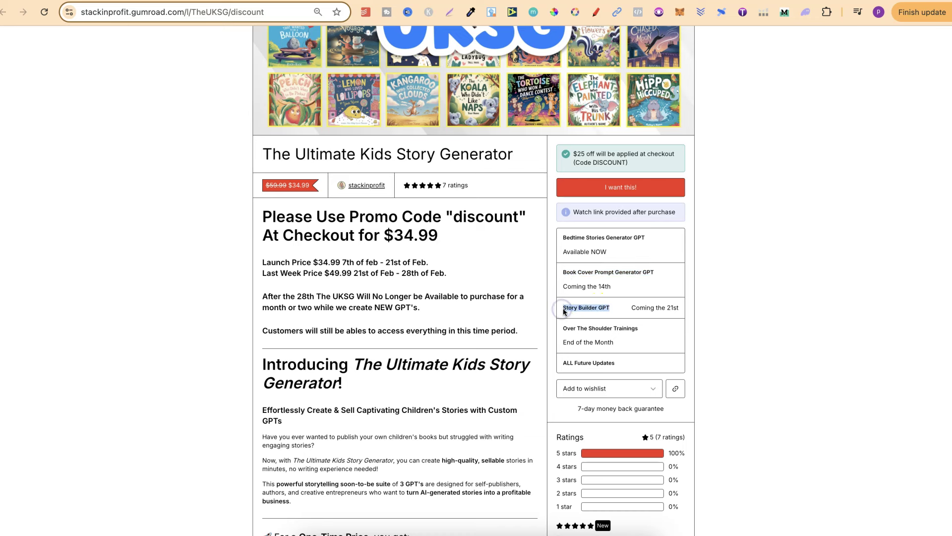
left_click_drag(618, 345, 559, 328)
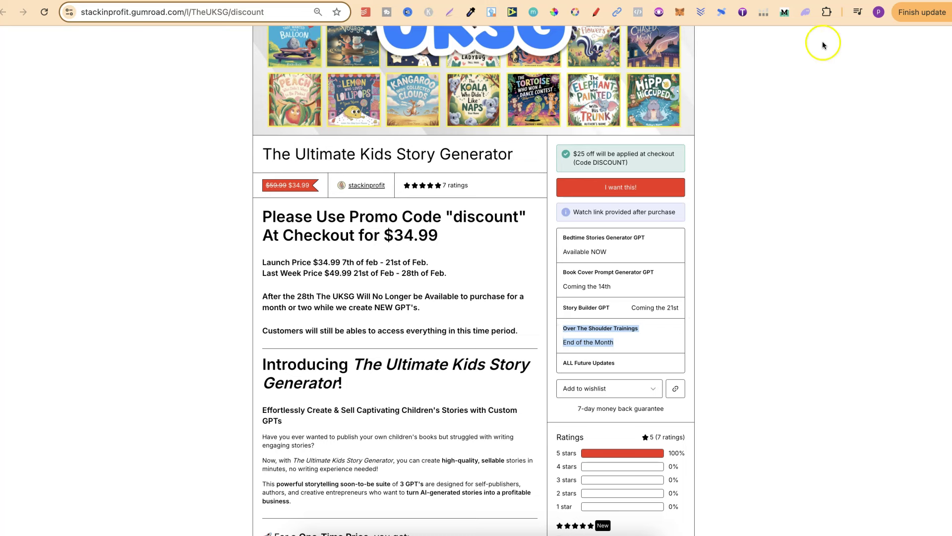
Switch to The UKSG: Short Stories Generator in ChatGPT and send the prompt "lets brainstorm some funny ideas around a clumsy hippo".
left_click(815, 2)
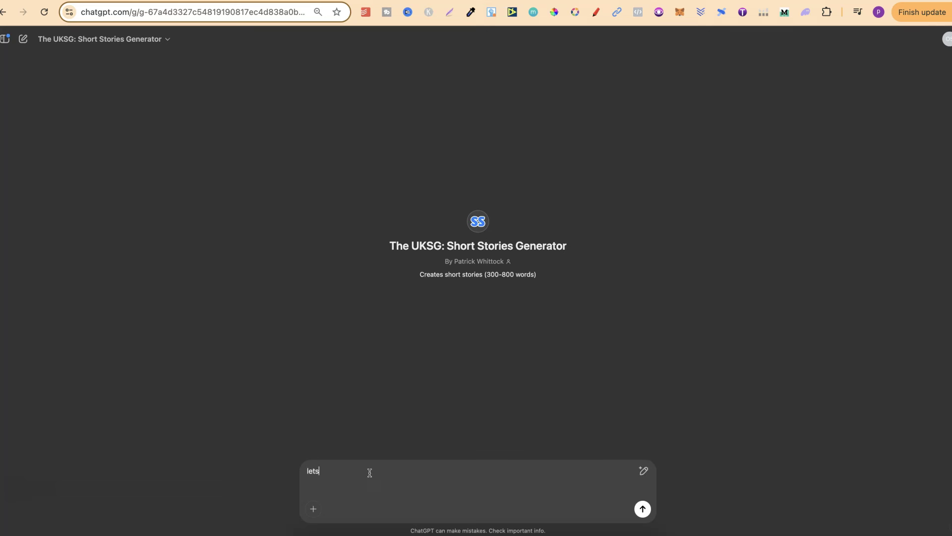
type("torm some funny ideas around a clumsy hippo")
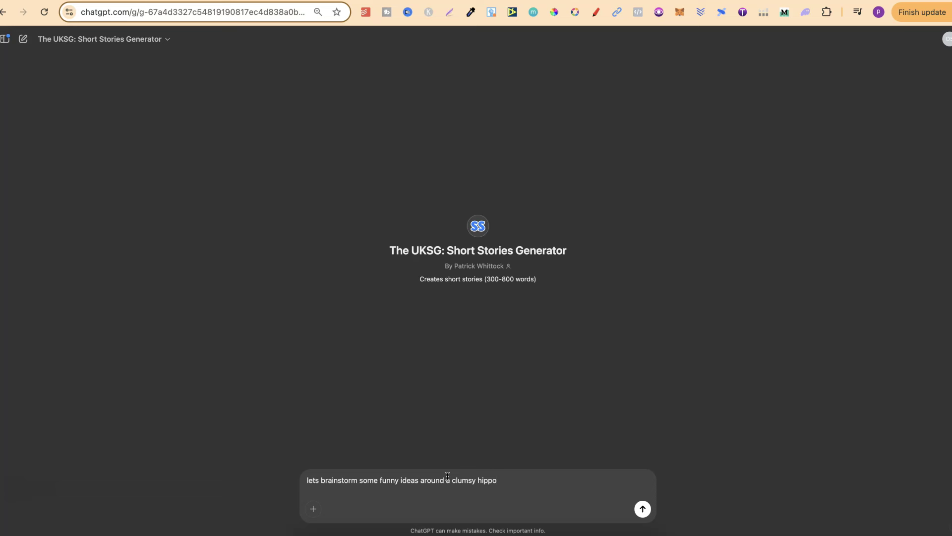
left_click(643, 509)
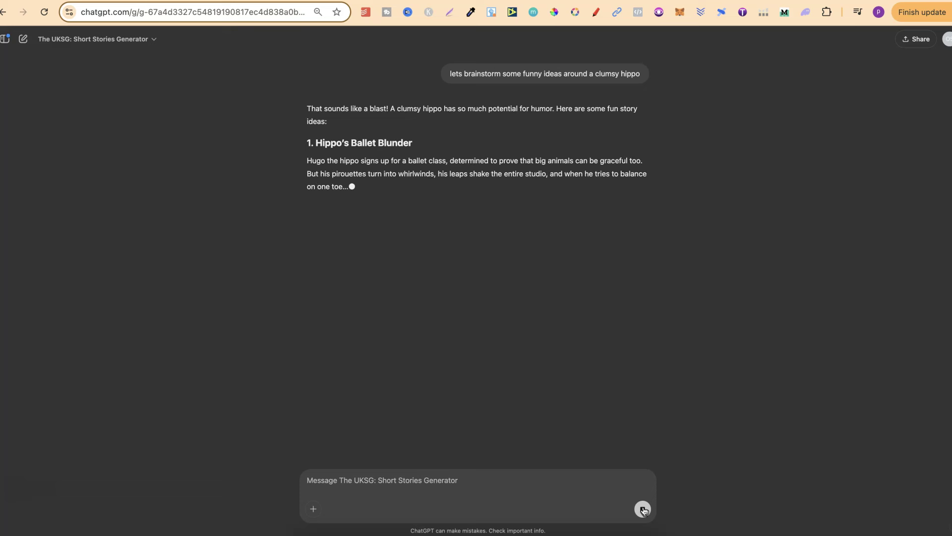
left_click(643, 510)
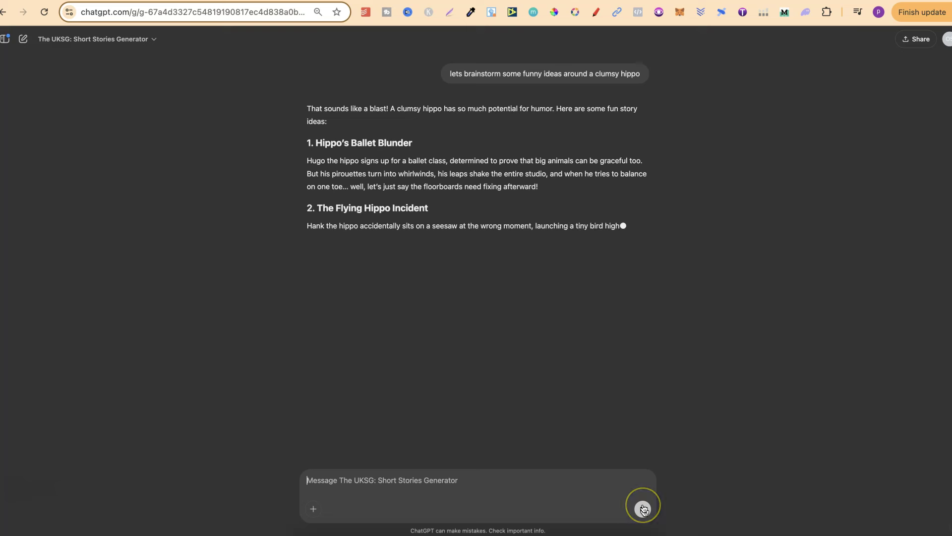
Read through the generated clumsy hippo story ideas, from the ballet idea to the end of the list.
left_click_drag(413, 143, 315, 143)
left_click_drag(538, 187, 307, 161)
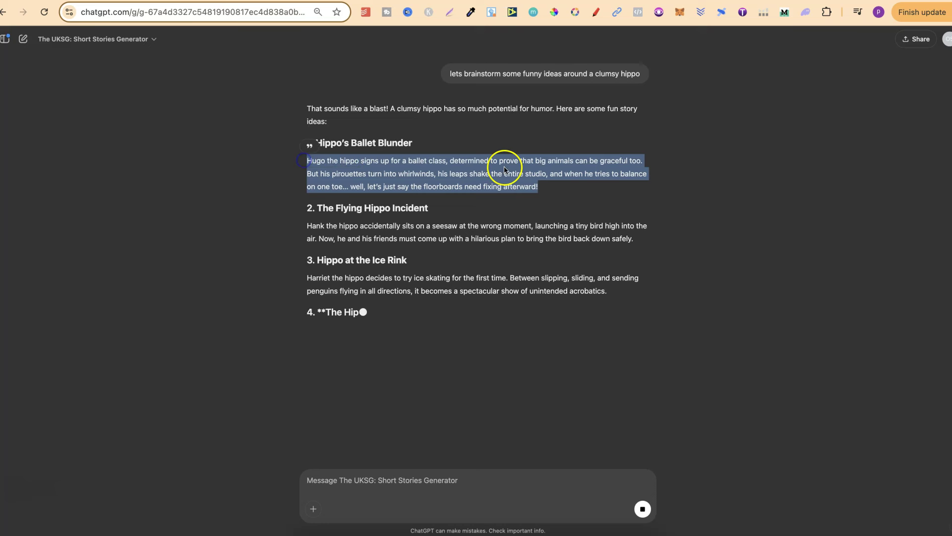
left_click(549, 172)
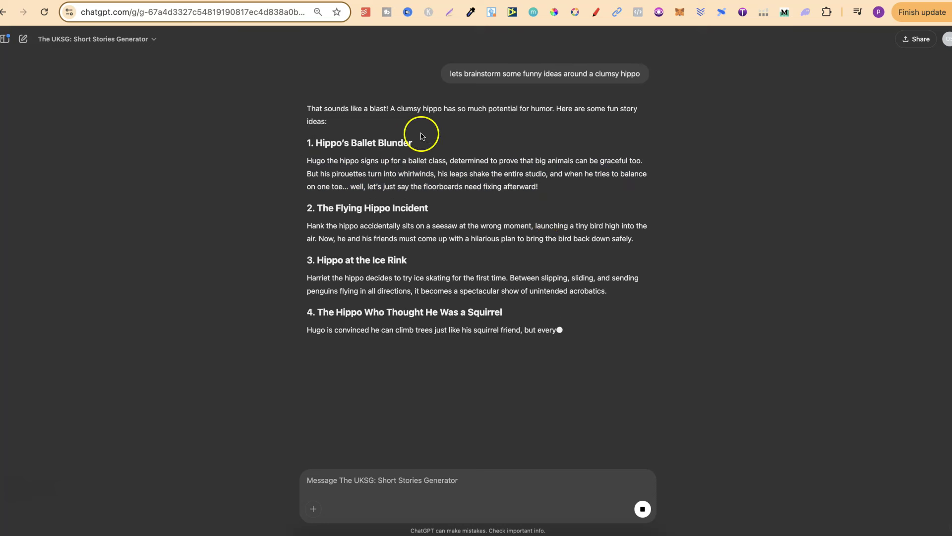
left_click_drag(415, 146, 315, 143)
left_click(403, 170)
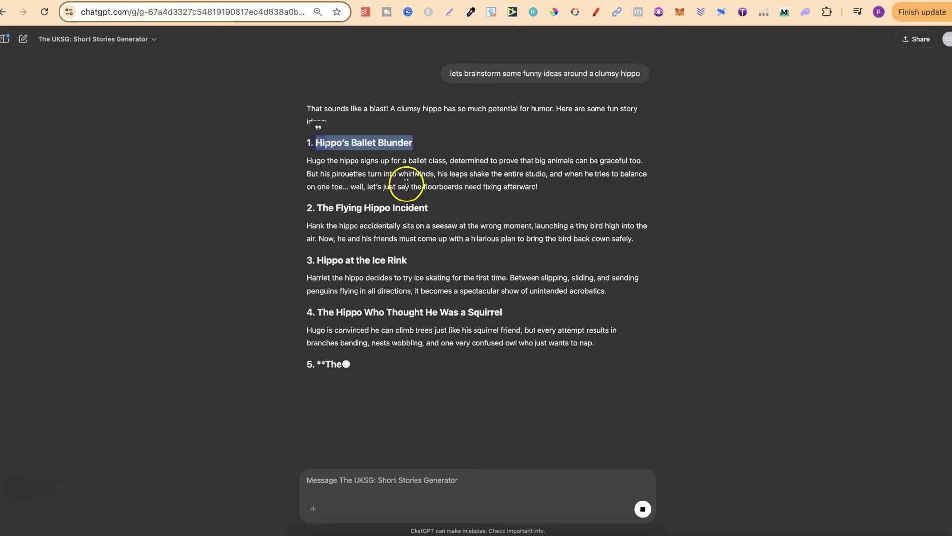
left_click_drag(427, 210, 320, 208)
left_click_drag(436, 268, 313, 250)
left_click(504, 257)
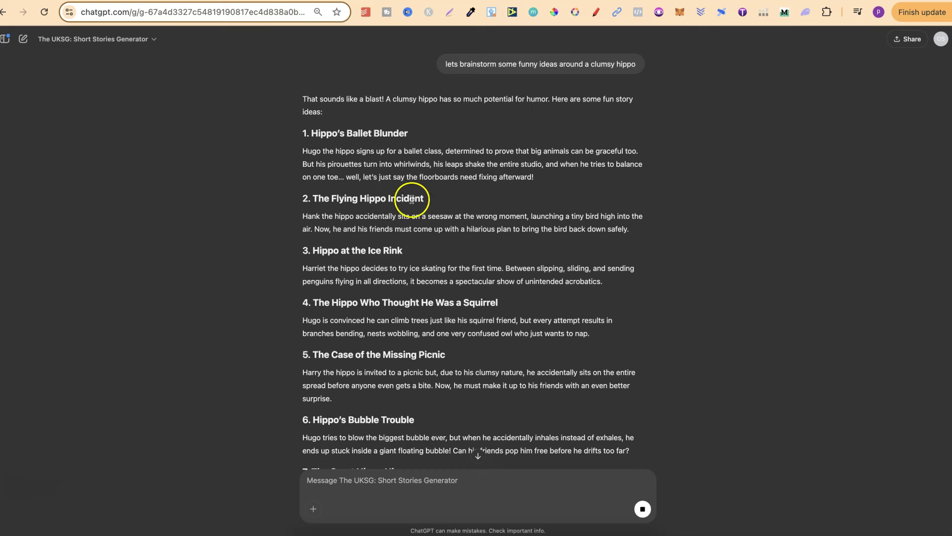
scroll(466, 239, "down", 5)
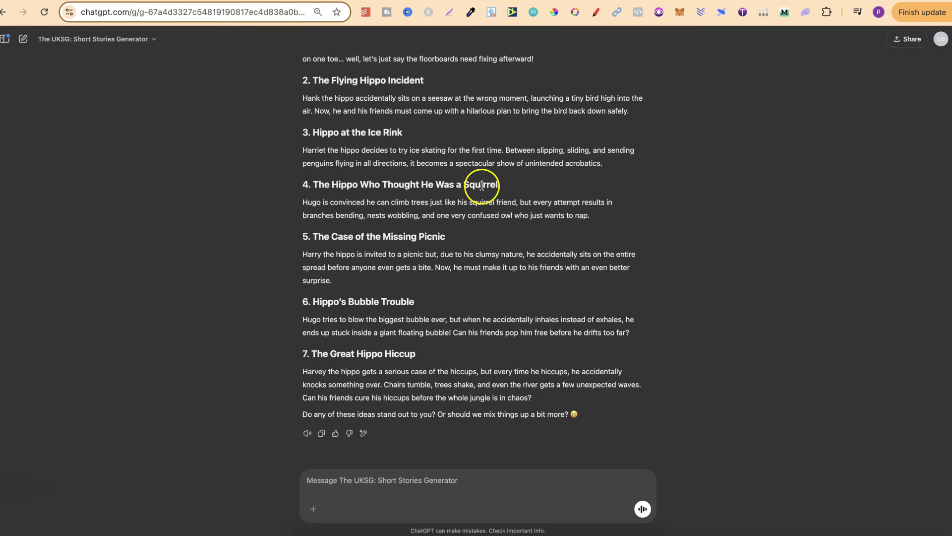
Quote the title "The Hippo Who Thought He Was a Squirrel" in a reply and send "more ideas similar to this and make them unique".
left_click_drag(506, 186, 333, 189)
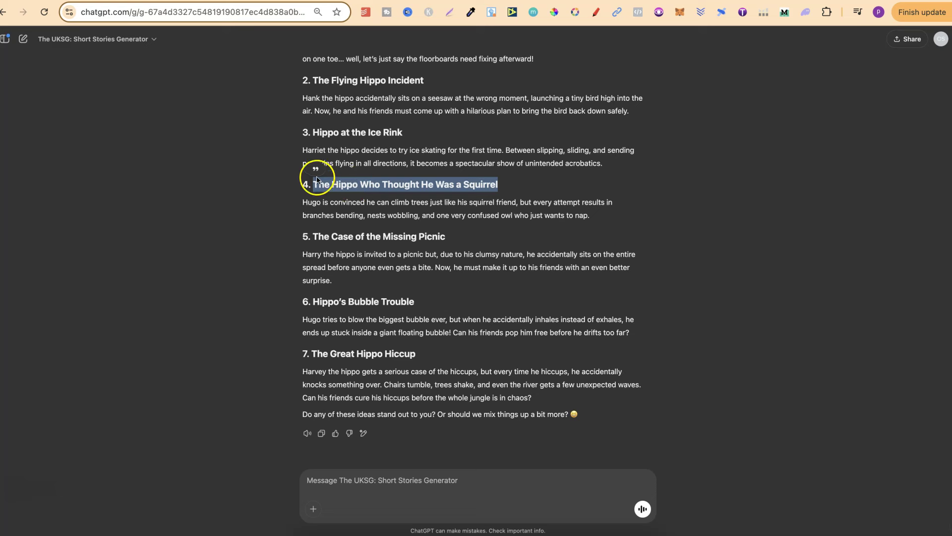
left_click(316, 170)
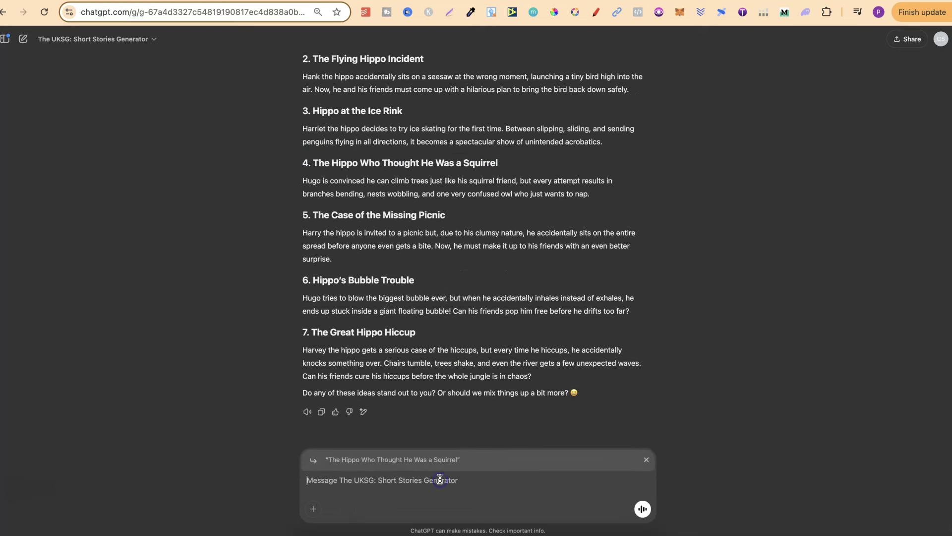
type("more ideas similar to this and make them unique")
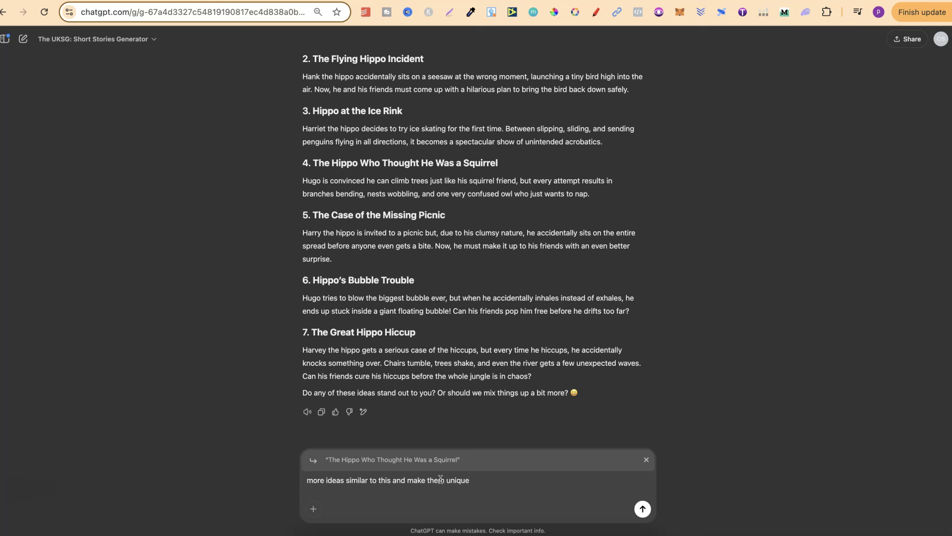
key("Return")
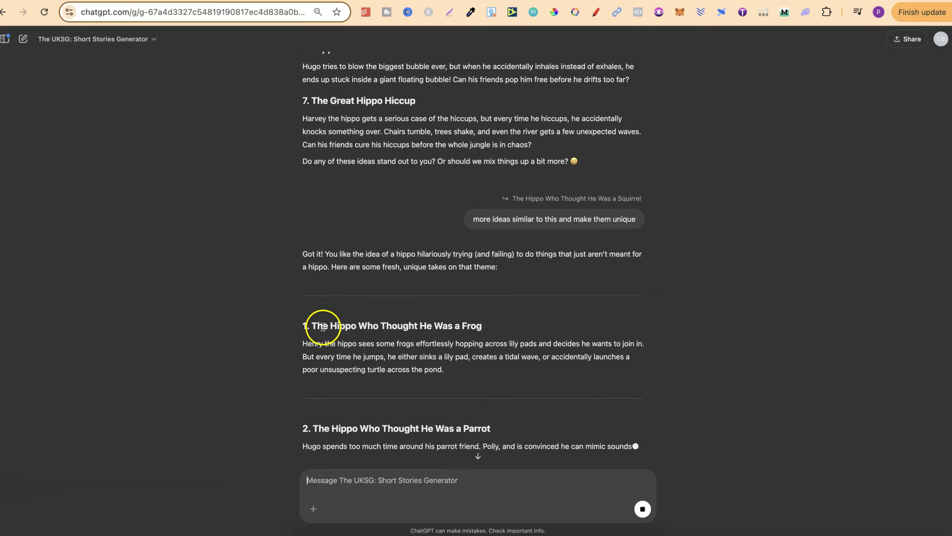
Search Google for the title "The Hippo Who Thought He Was a Frog" and check the results for existing stories.
left_click_drag(485, 325, 313, 329)
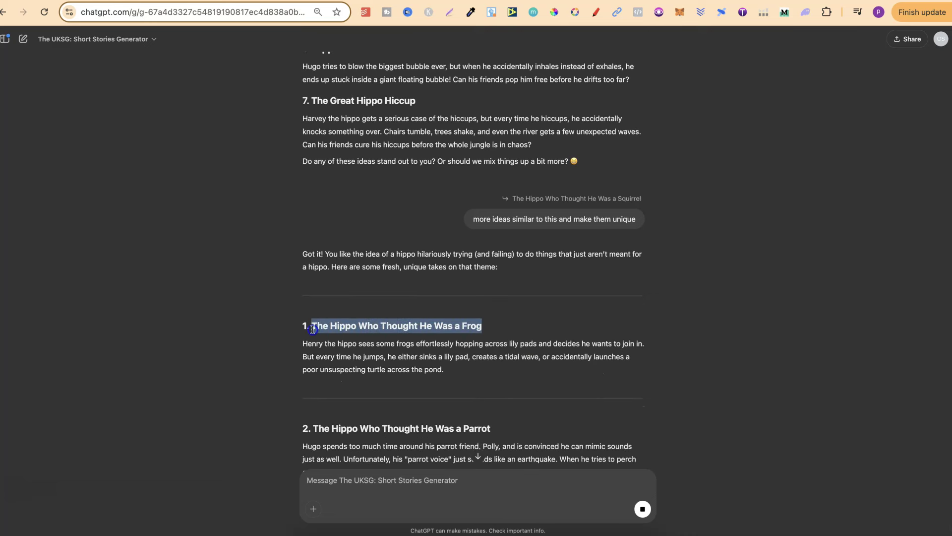
right_click(346, 329)
left_click(381, 378)
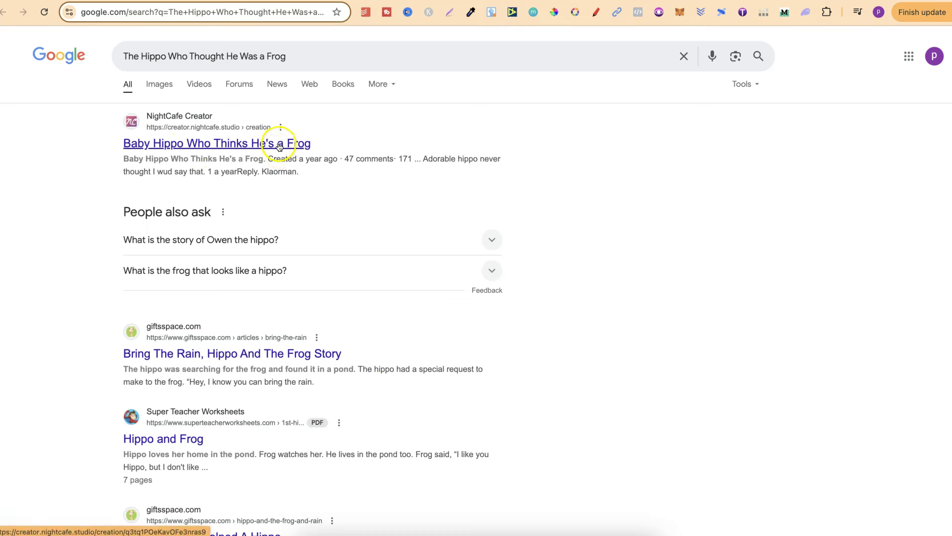
scroll(658, 315, "down", 2)
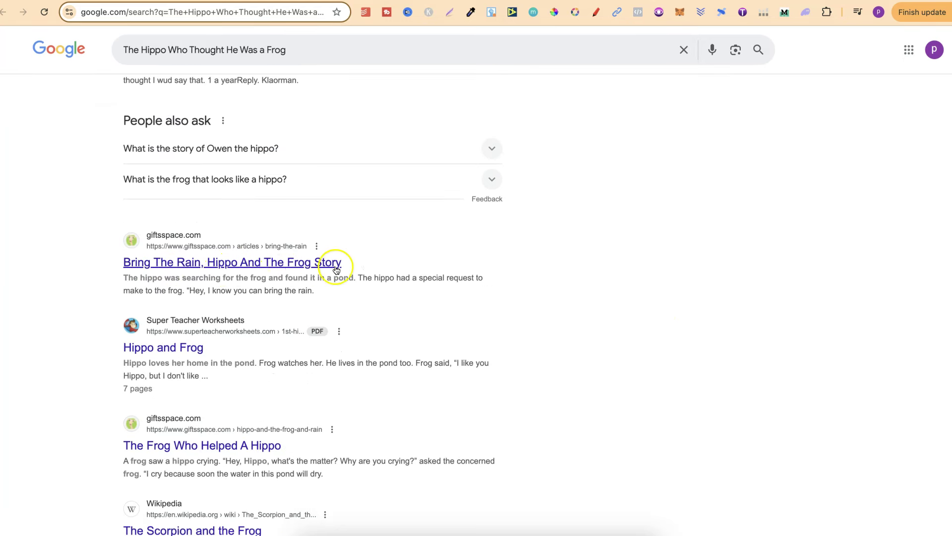
scroll(699, 343, "down", 3)
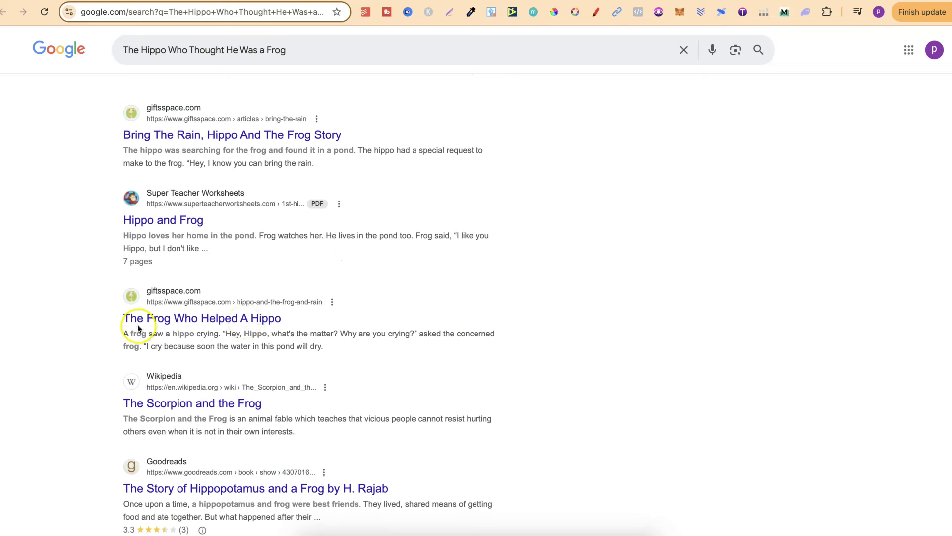
scroll(659, 331, "down", 3)
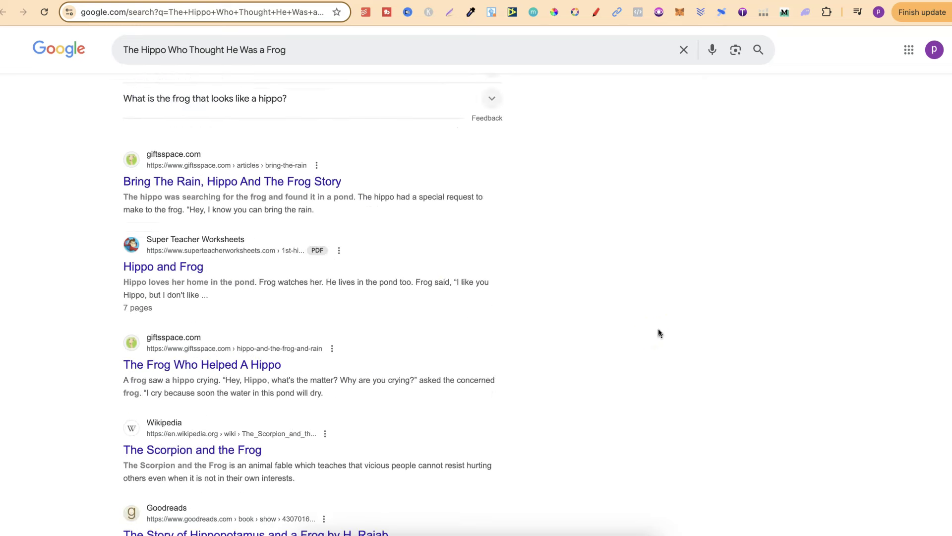
scroll(659, 331, "up", 7)
Inspect the search result "Baby Hippo Who Thinks He's a Frog" on its own page, then return to the ChatGPT conversation.
right_click(251, 143)
left_click(268, 147)
left_click(659, 0)
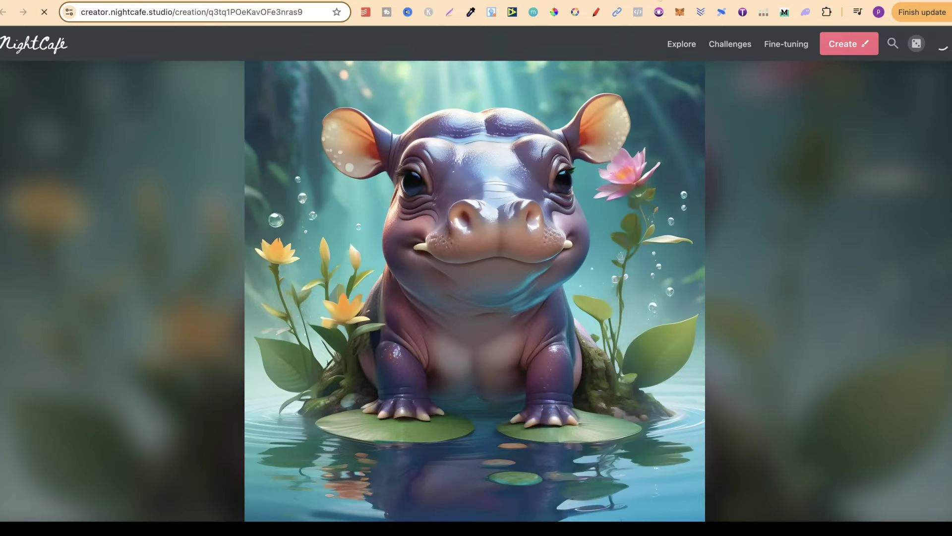
left_click(752, 64)
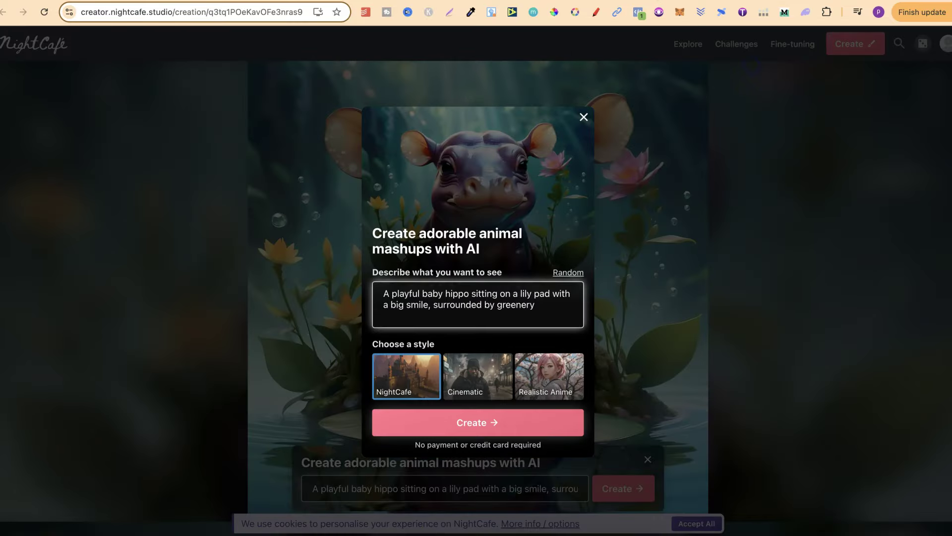
left_click(536, 1)
left_click(471, 1)
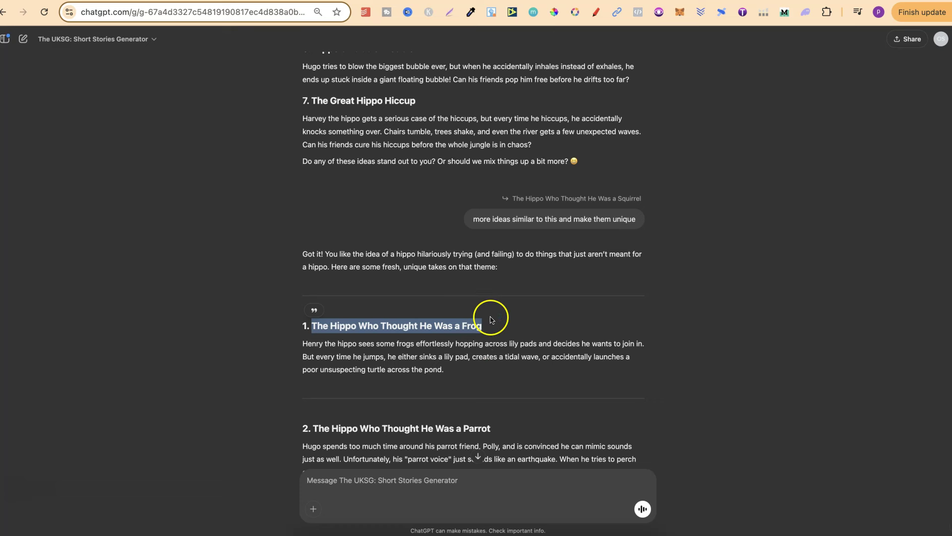
Quote the title "The Hippo Who Thought He Was a Frog" in a reply and send "more similar ideas to this and make them unique".
left_click(314, 310)
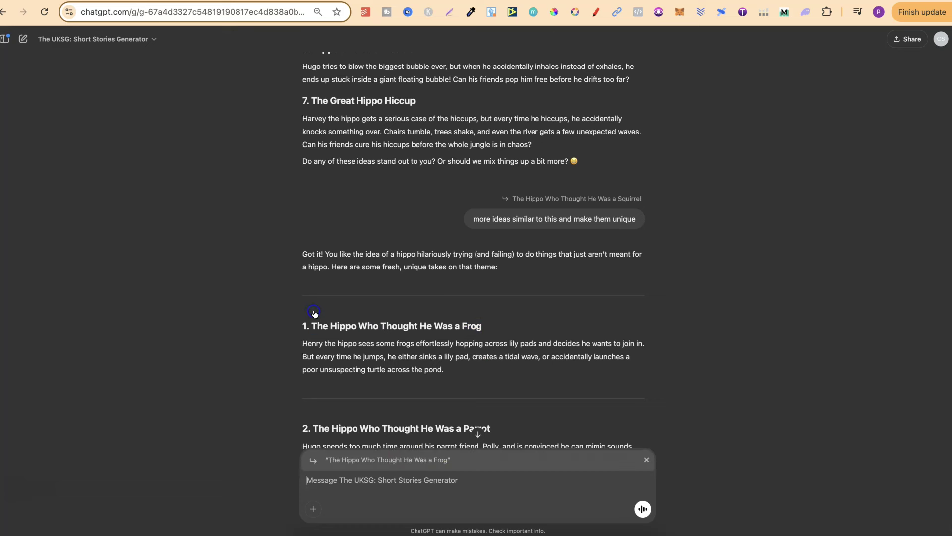
type("more similar ideas to this and make them unique")
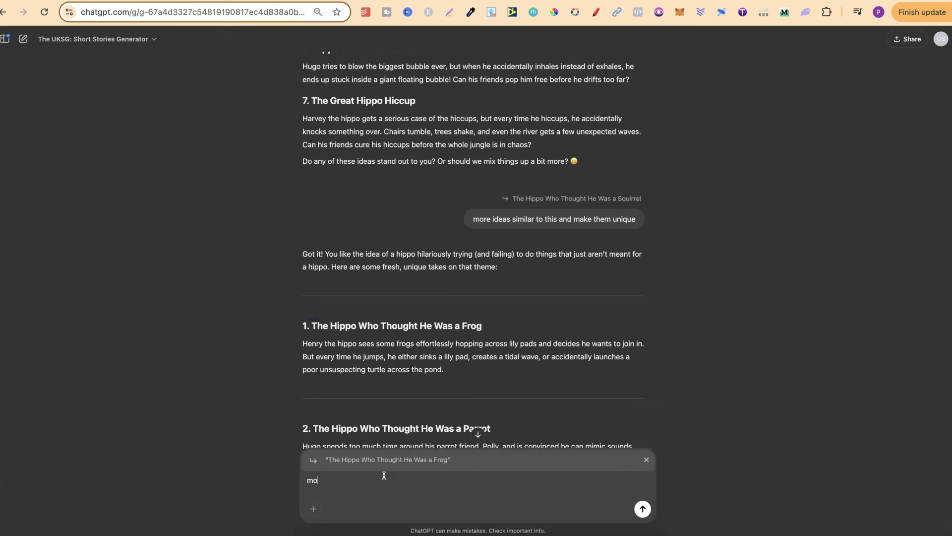
left_click(642, 508)
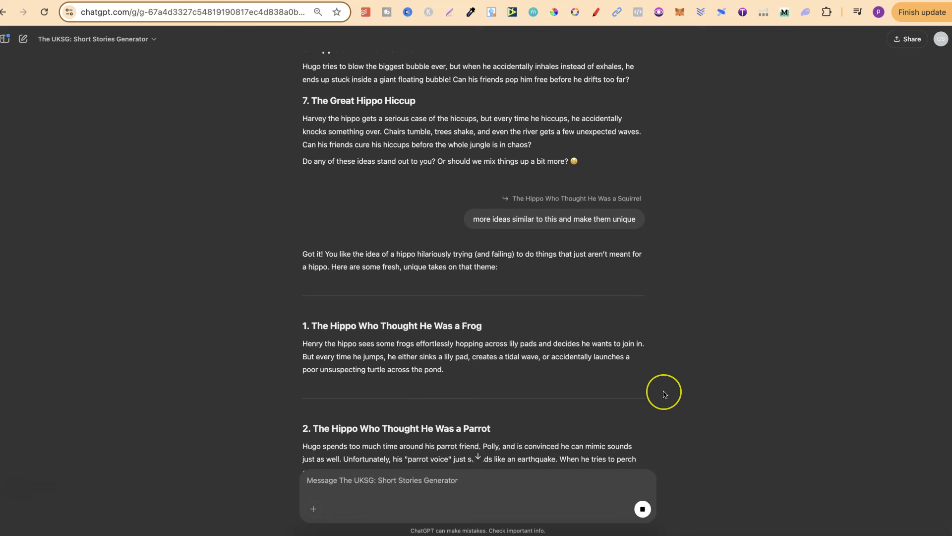
Review the earlier list of "The Hippo Who Thought He Was" ideas, from the frog to the chameleon.
scroll(665, 394, "down", 15)
scroll(665, 394, "up", 9)
scroll(664, 394, "up", 3)
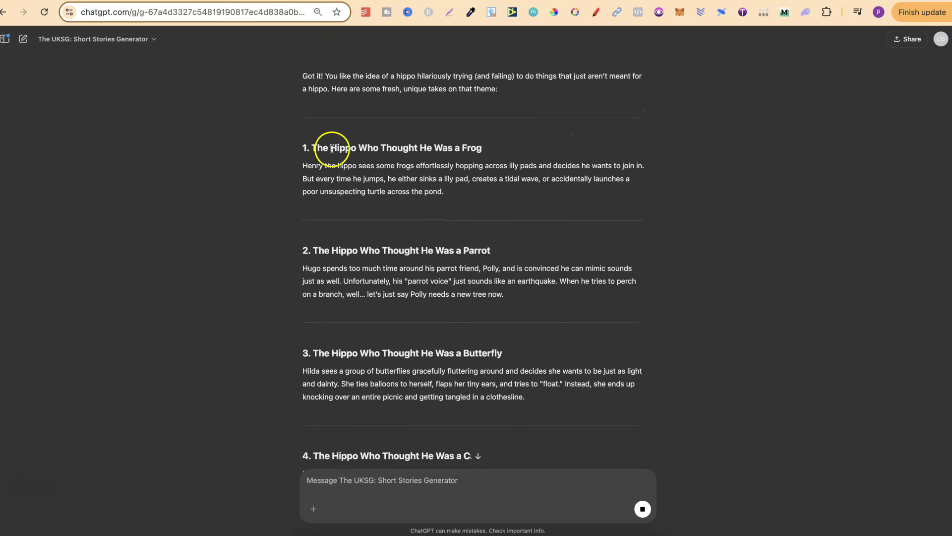
left_click_drag(482, 148, 322, 148)
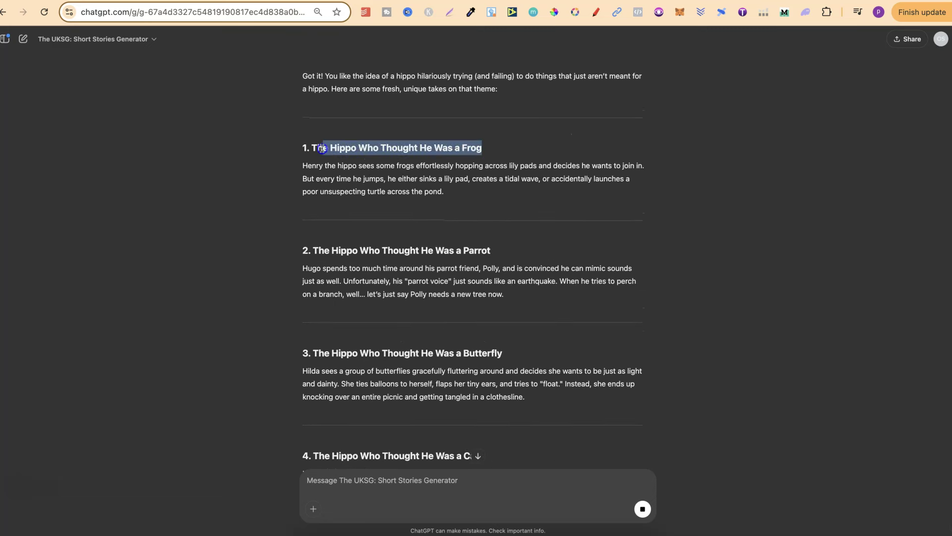
left_click_drag(445, 194, 302, 162)
left_click_drag(313, 251, 489, 251)
left_click_drag(339, 353, 502, 352)
scroll(511, 394, "down", 3)
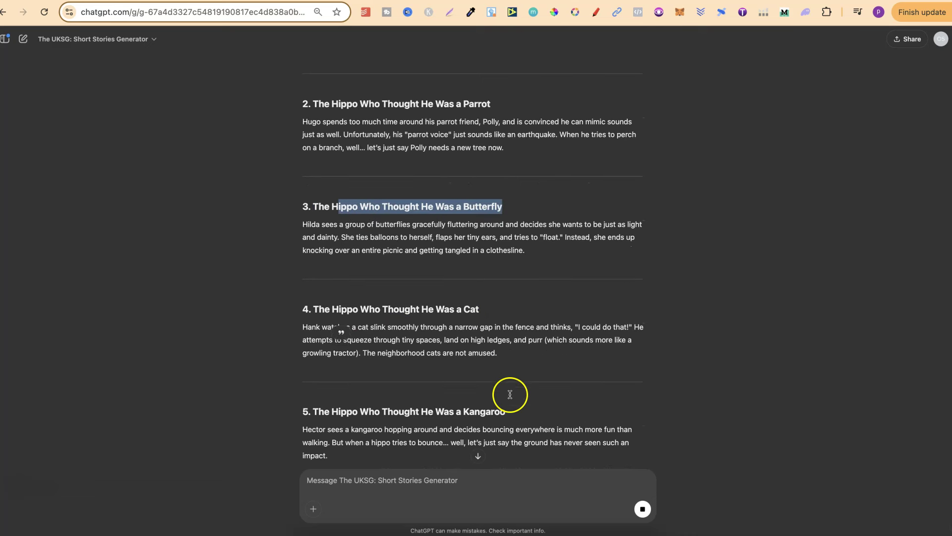
left_click_drag(332, 308, 478, 308)
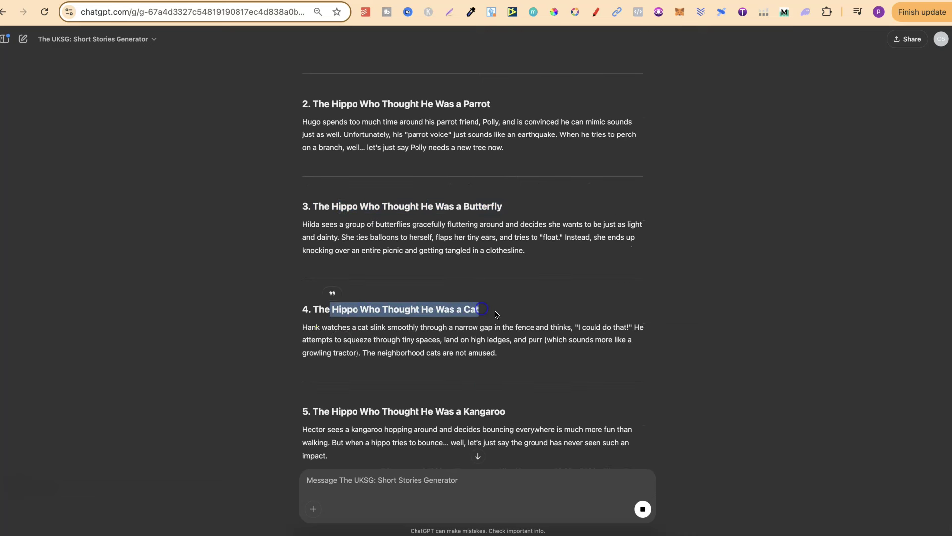
scroll(548, 395, "down", 3)
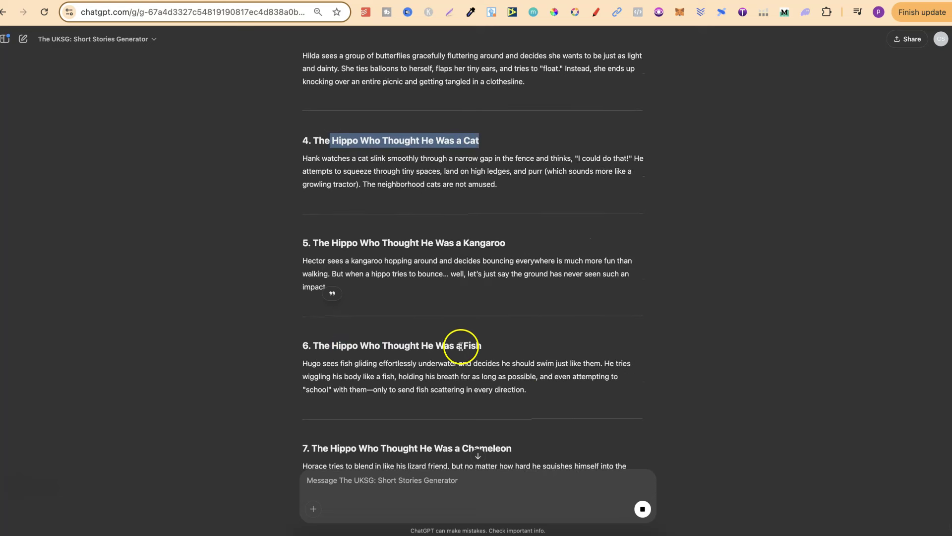
scroll(541, 385, "down", 3)
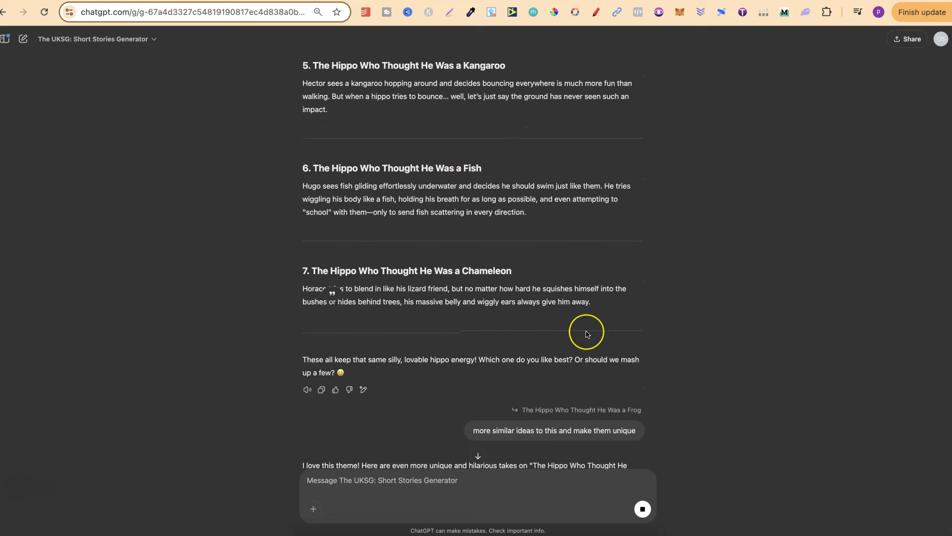
Search Google for the new idea's title "The Hippo Who Thought He Was a Spider", check the results for existing stories, and return to the conversation.
scroll(586, 334, "down", 5)
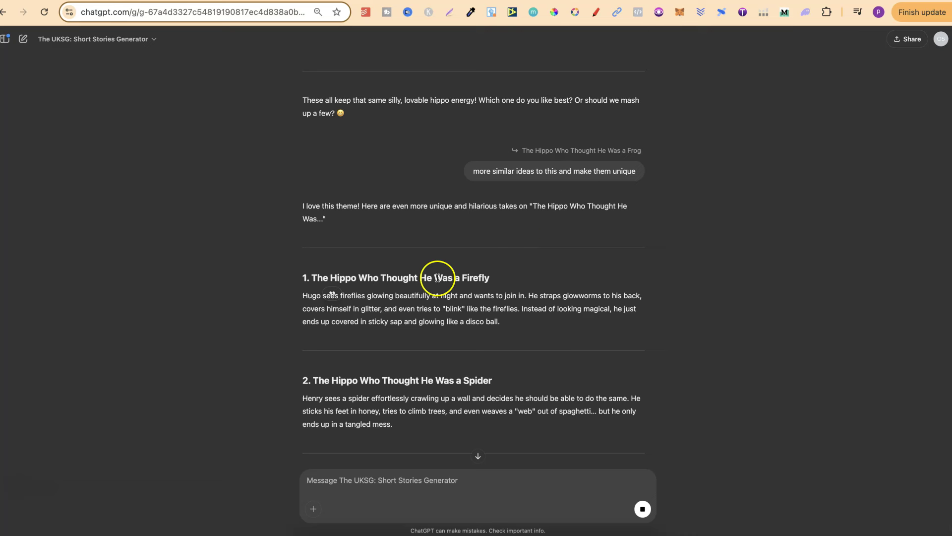
scroll(569, 386, "down", 2)
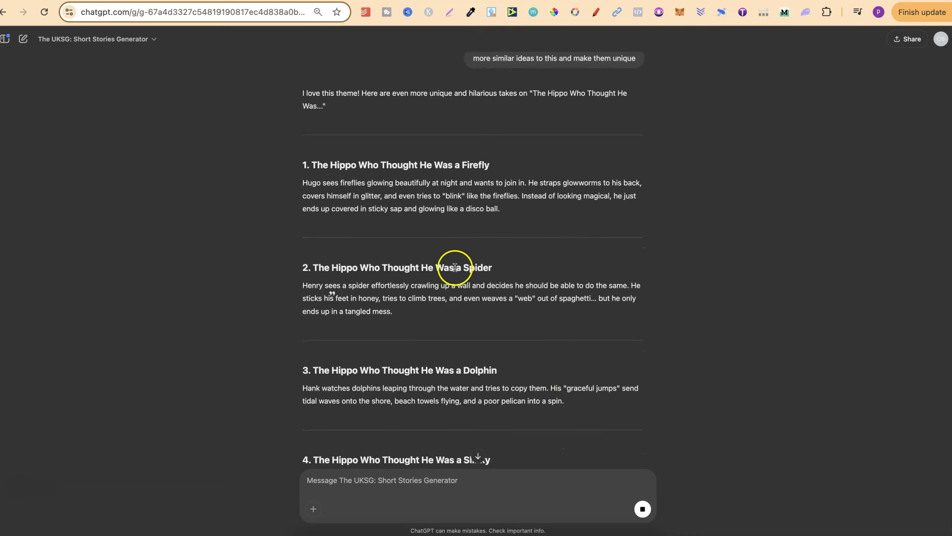
left_click_drag(484, 277, 324, 267)
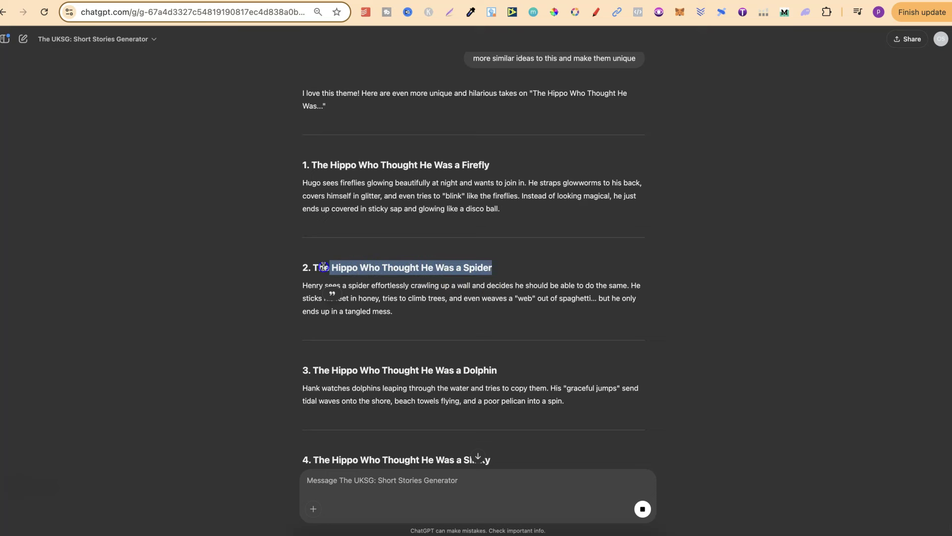
right_click(356, 267)
left_click(381, 314)
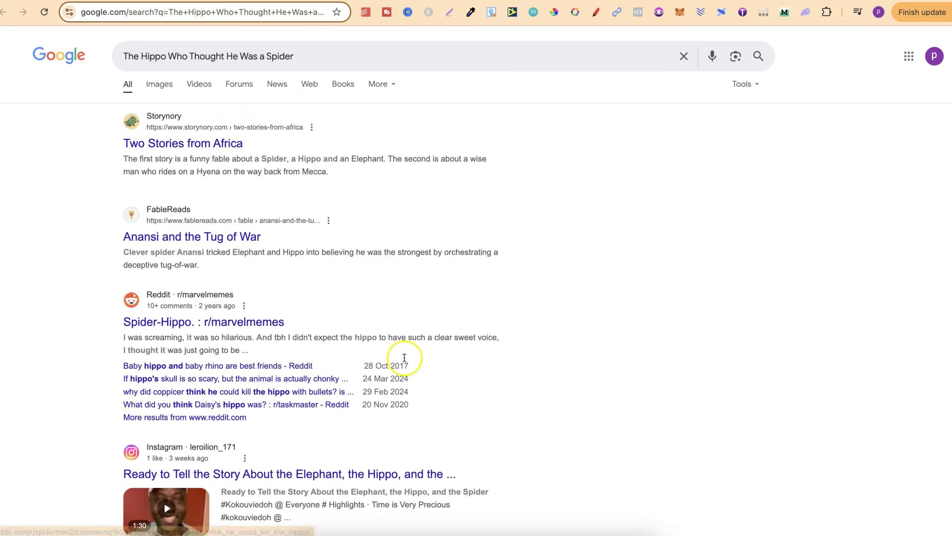
scroll(508, 334, "down", 4)
scroll(509, 334, "down", 5)
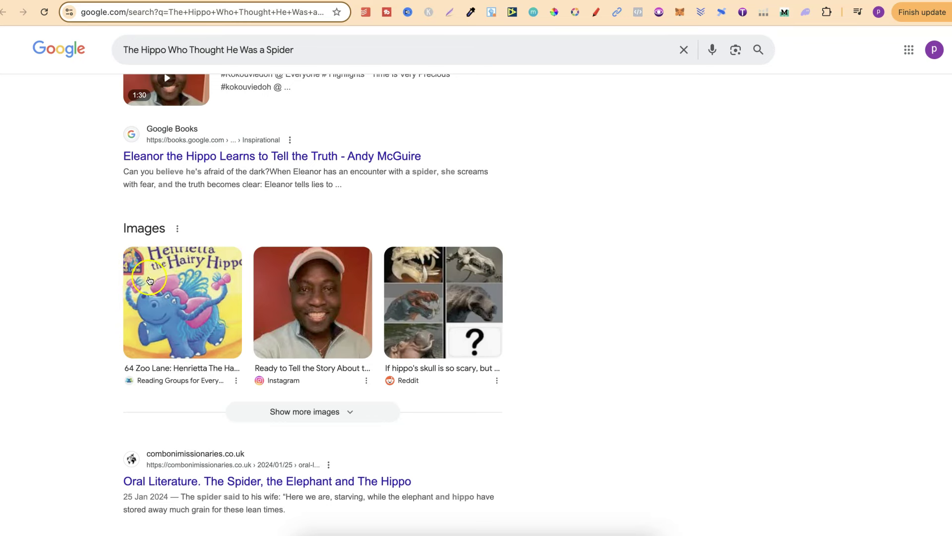
left_click(615, 1)
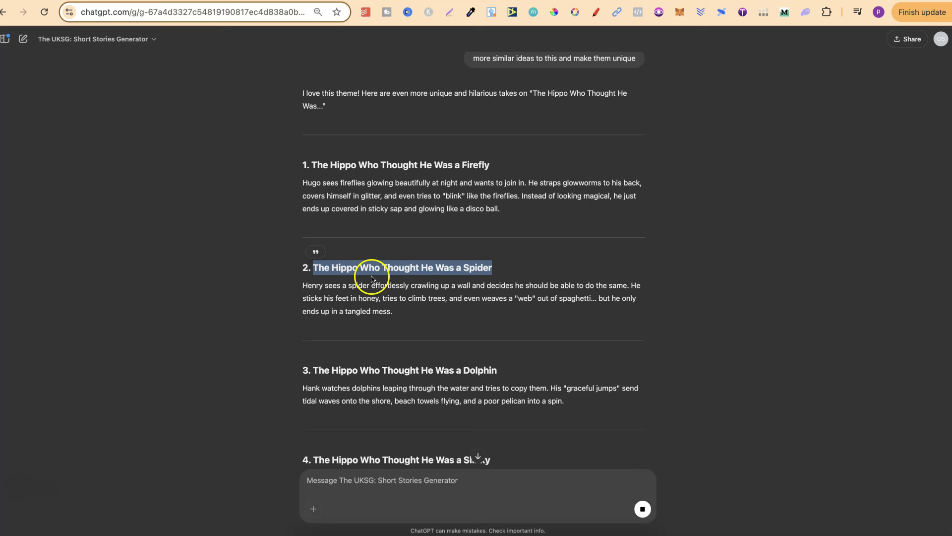
Quote the title "The Hippo Who Thought He Was a Spider" in a reply and send "lets make this and make it 300 words".
scroll(531, 324, "down", 3)
scroll(531, 324, "down", 6)
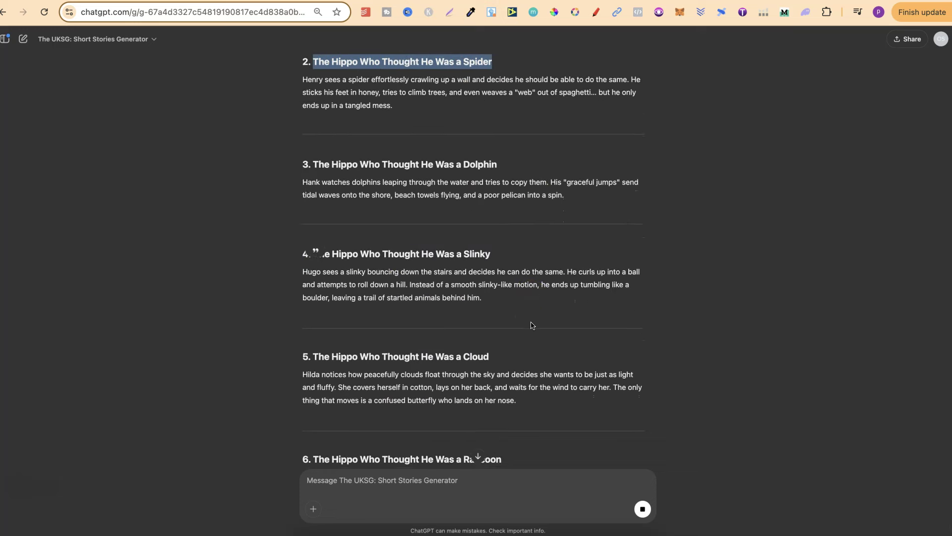
scroll(531, 326, "up", 10)
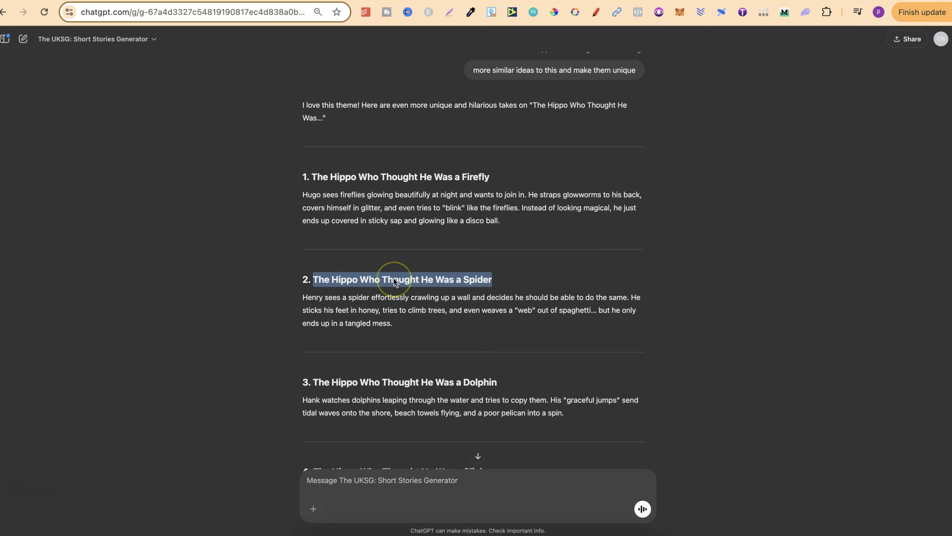
left_click(494, 280)
left_click_drag(493, 280, 298, 283)
left_click(316, 263)
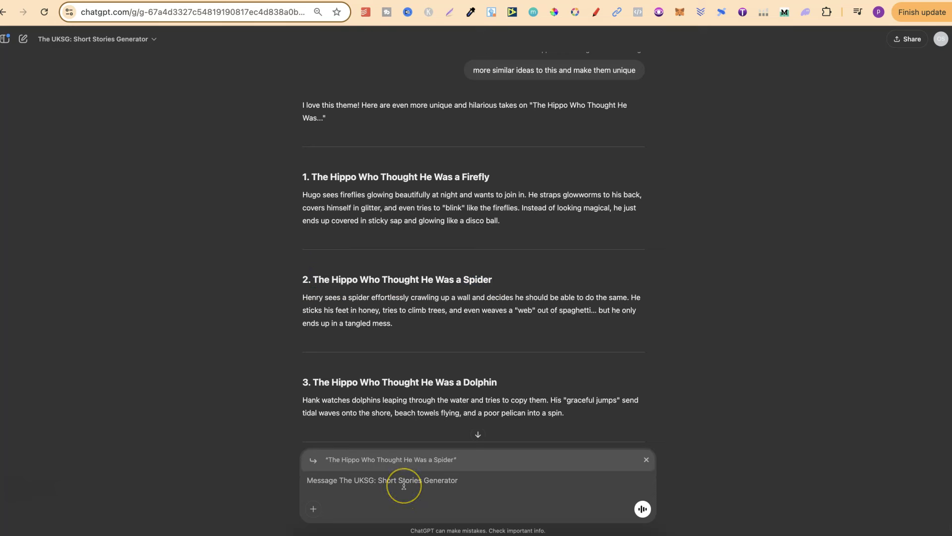
type("(et")
type("s make this and make it 300 words")
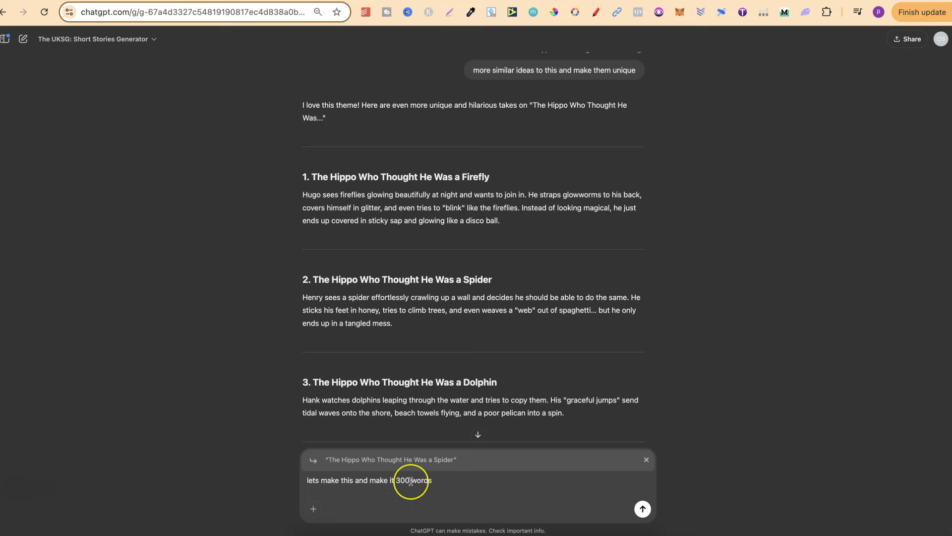
key("Return")
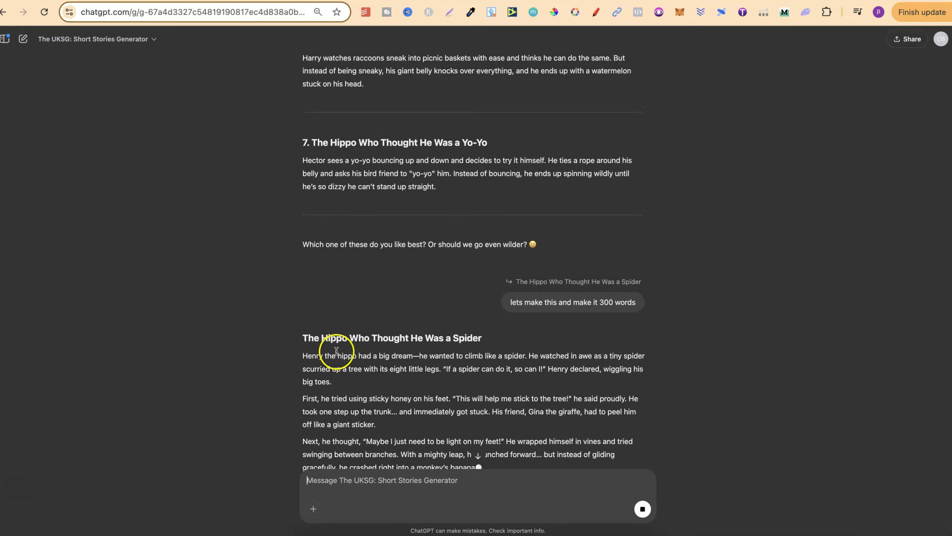
Search Google for the story's character name "Henry the hippo" to check whether it is taken, then return to the story.
scroll(480, 373, "down", 2)
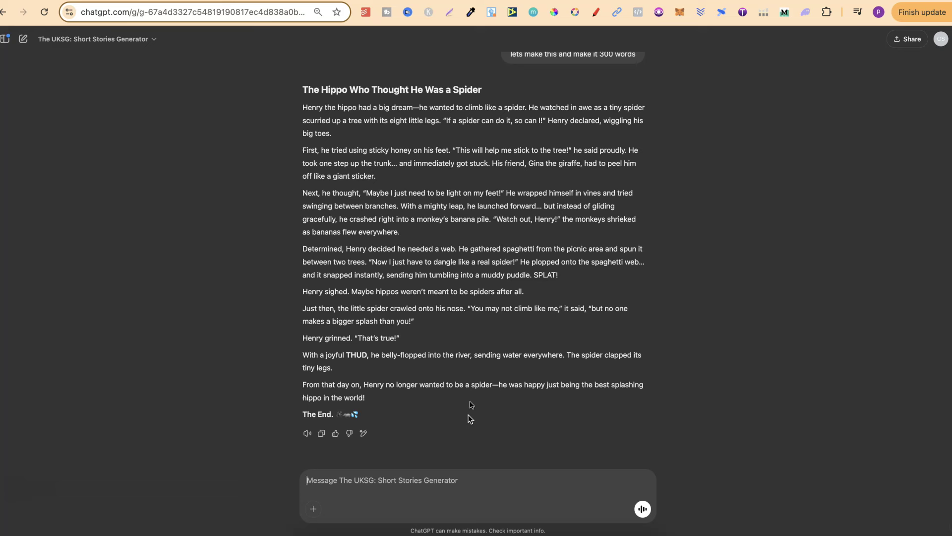
mouse_move(303, 108)
left_mouse_down()
mouse_move(413, 108)
mouse_move(302, 108)
left_mouse_up()
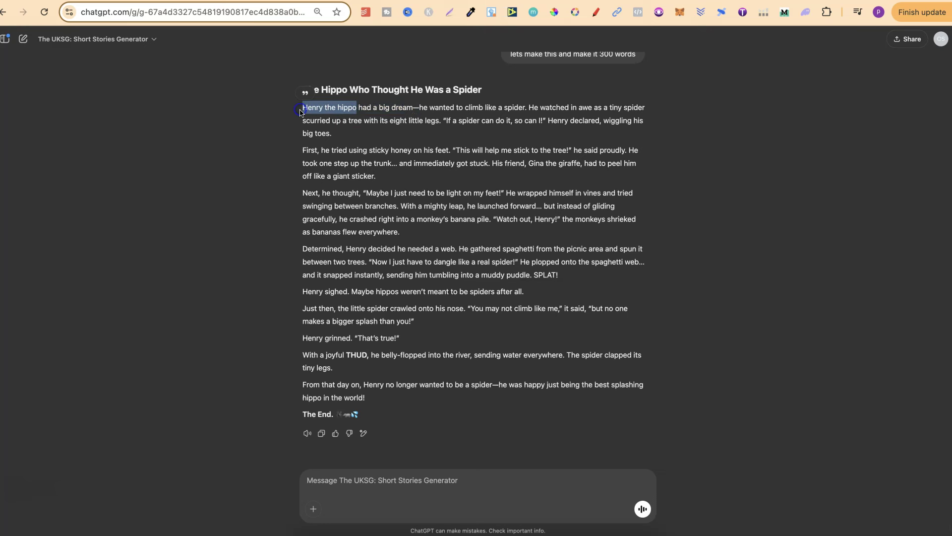
right_click(319, 107)
left_click(351, 163)
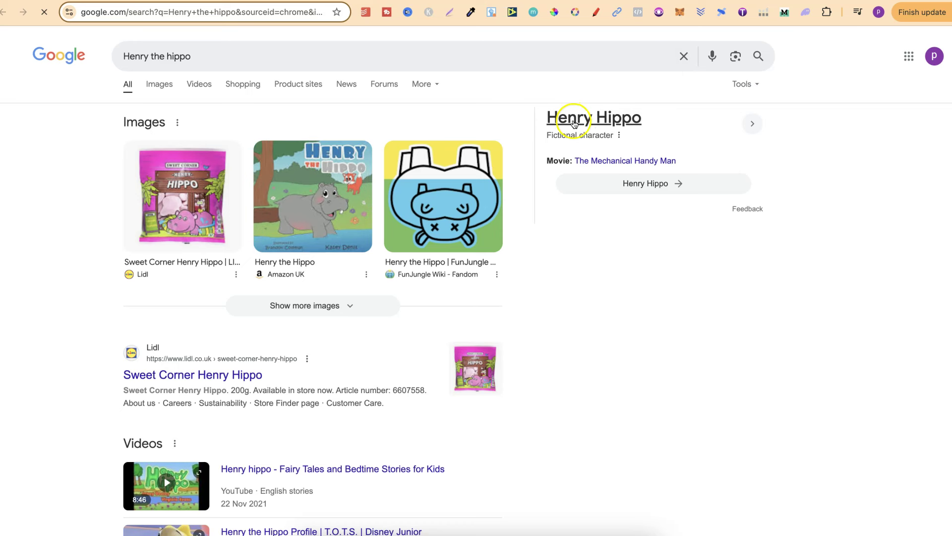
key("super+w")
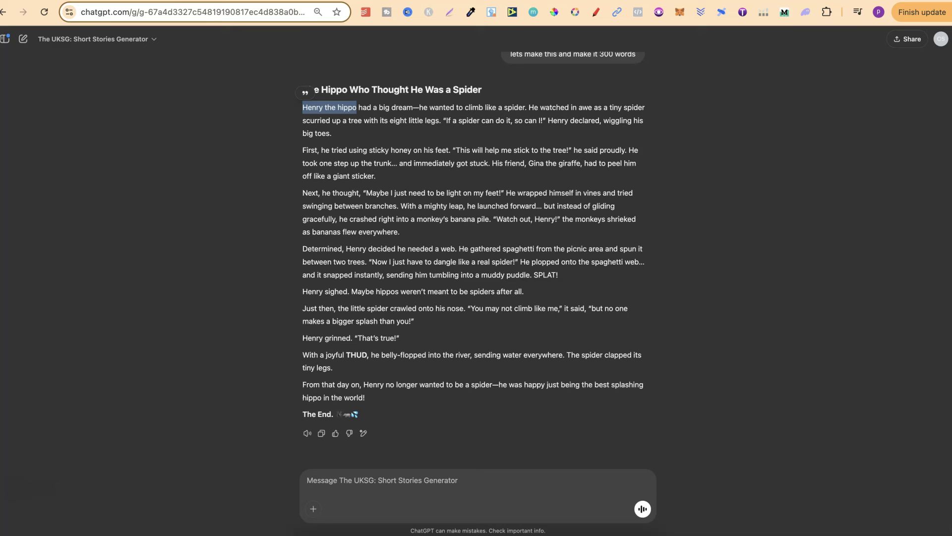
left_click(464, 182)
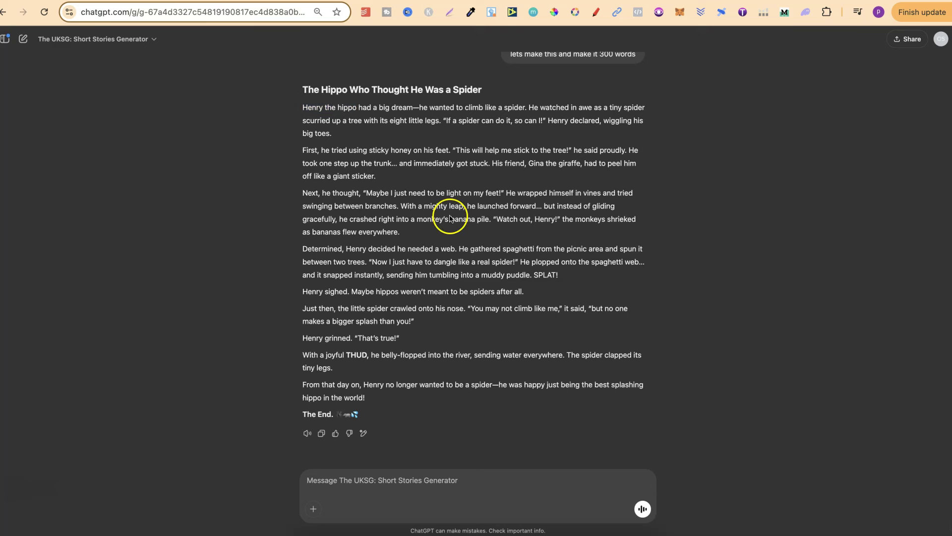
Quote the whole spider story in a reply and send "there is already a henry hippo, let's create a new unique name for the hippo".
left_click_drag(361, 417, 305, 74)
left_click(305, 74)
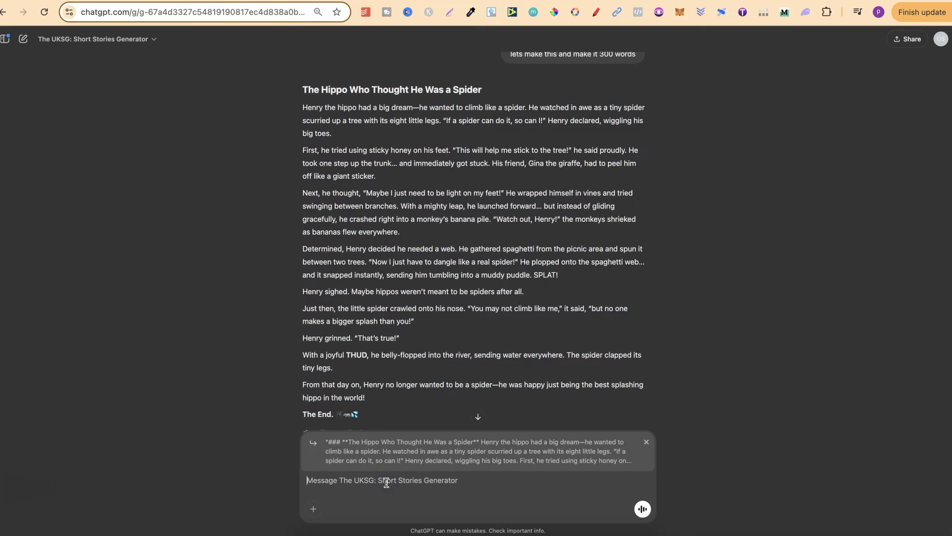
key("super+v")
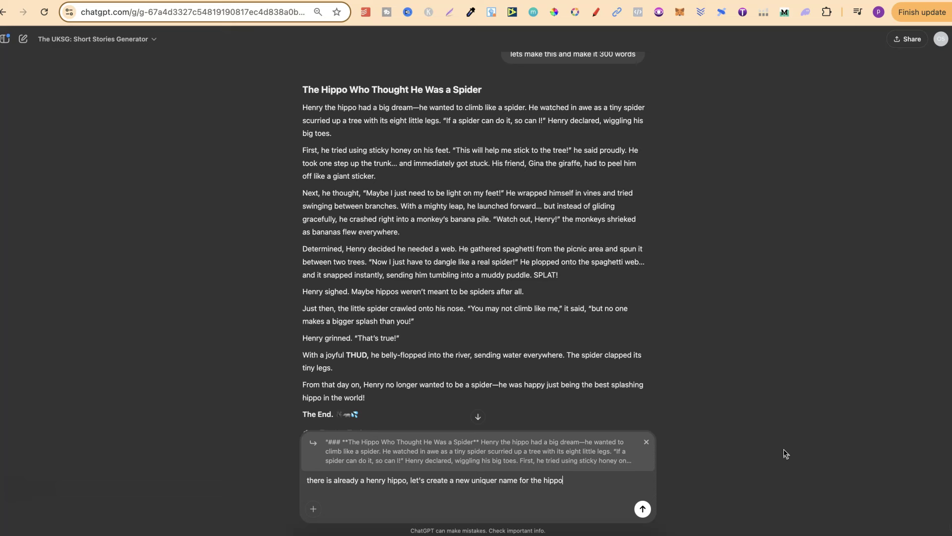
left_click(494, 479)
key("BackSpace")
left_click(643, 508)
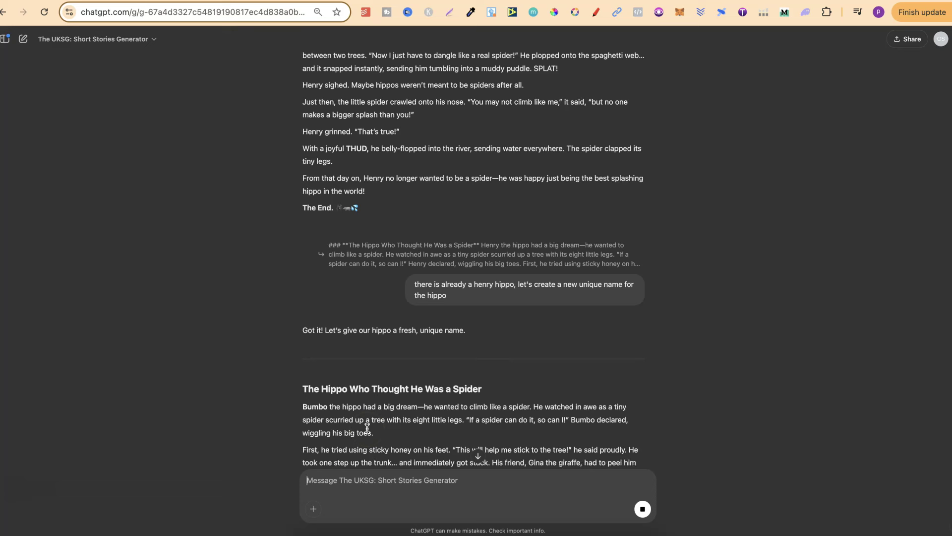
Search Google for the replacement name "Bumbo the hippo", check the results for existing characters, and return to the conversation.
left_click_drag(360, 407, 303, 407)
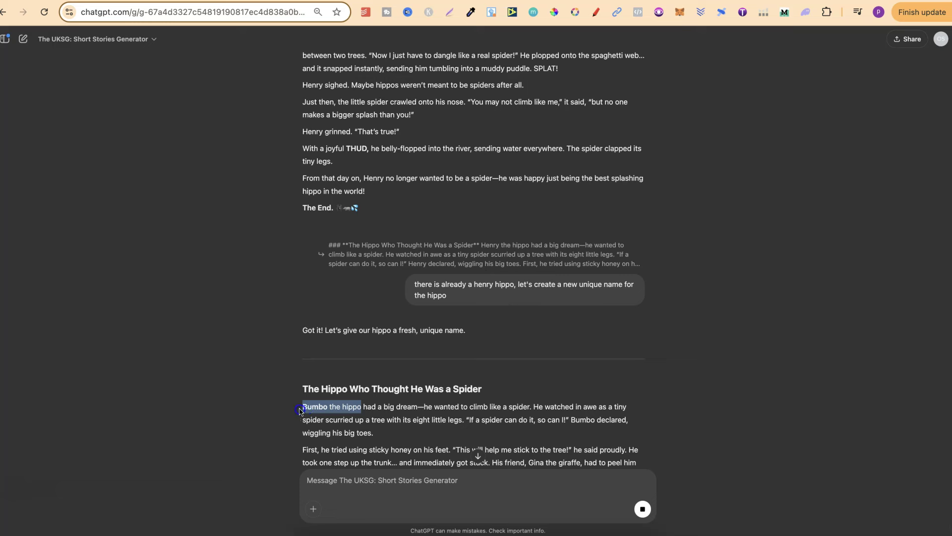
right_click(318, 406)
left_click(349, 396)
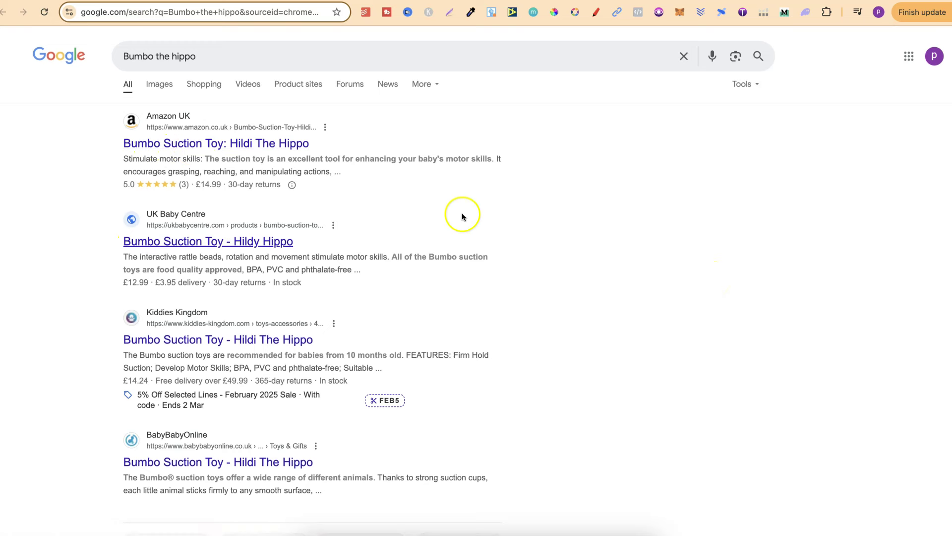
key("ctrl+w")
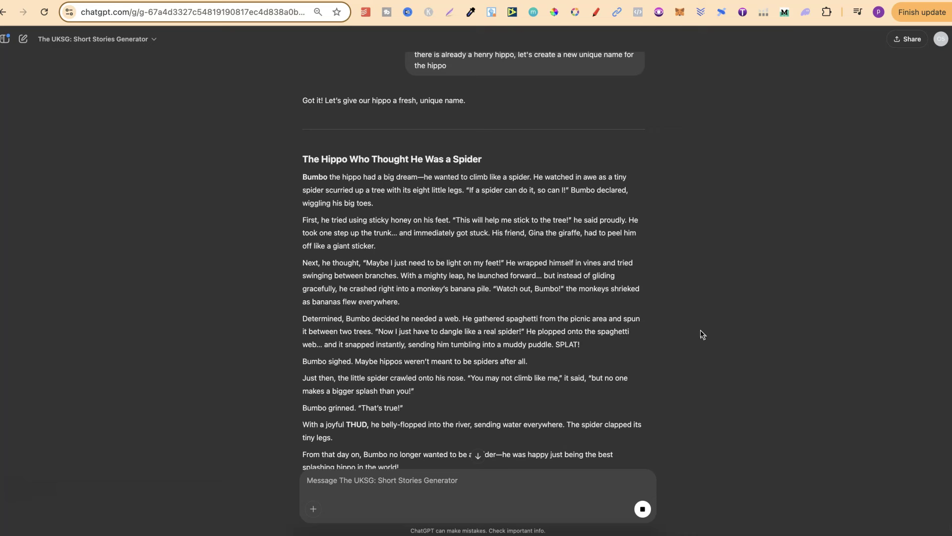
Send the follow-up request "break this up into sentences so that it's easier to read".
left_click(447, 479)
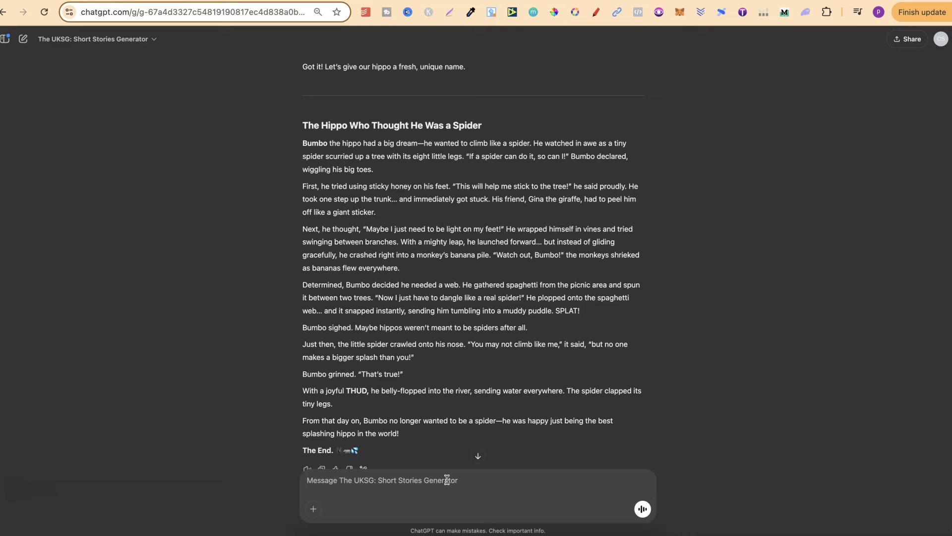
type("break this up into sentences so that it's easier to read")
left_click(642, 508)
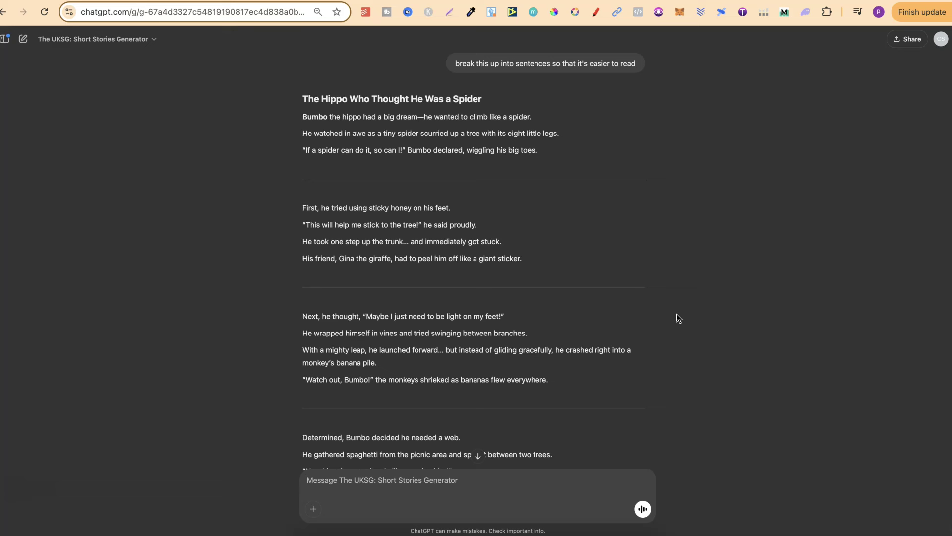
Read through the sentence-by-sentence version of "The Hippo Who Thought He Was a Spider" from its title to the ending.
scroll(678, 318, "down", 3)
scroll(679, 318, "up", 2)
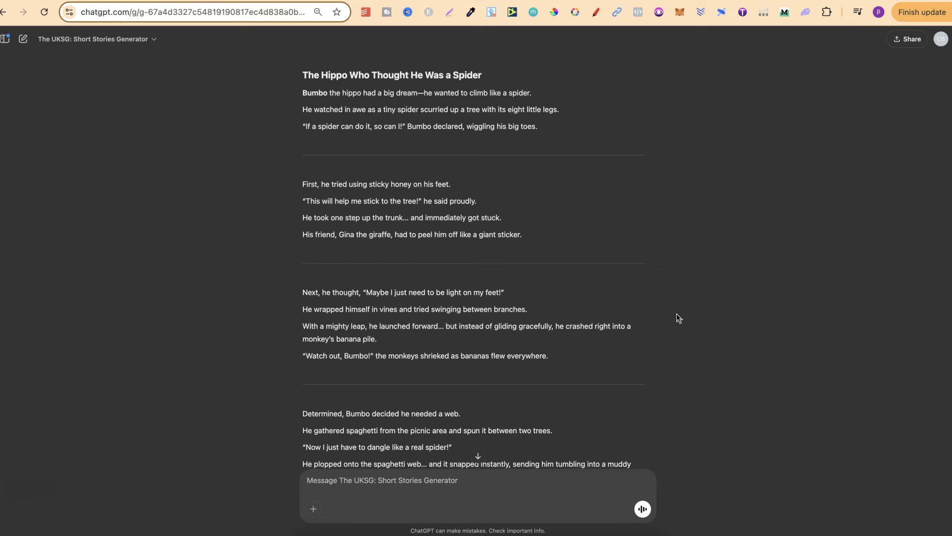
scroll(678, 317, "up", 2)
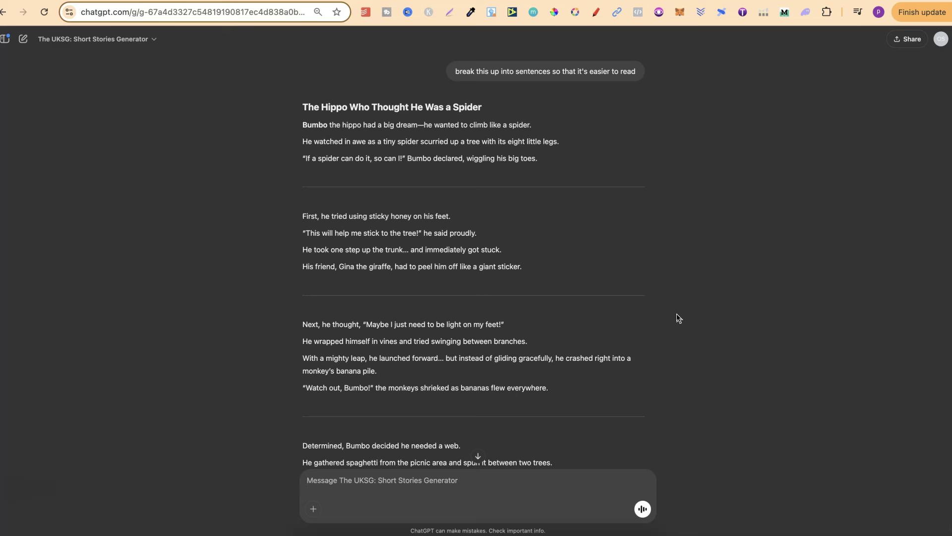
left_click(679, 318)
left_click(703, 362)
scroll(704, 362, "down", 2)
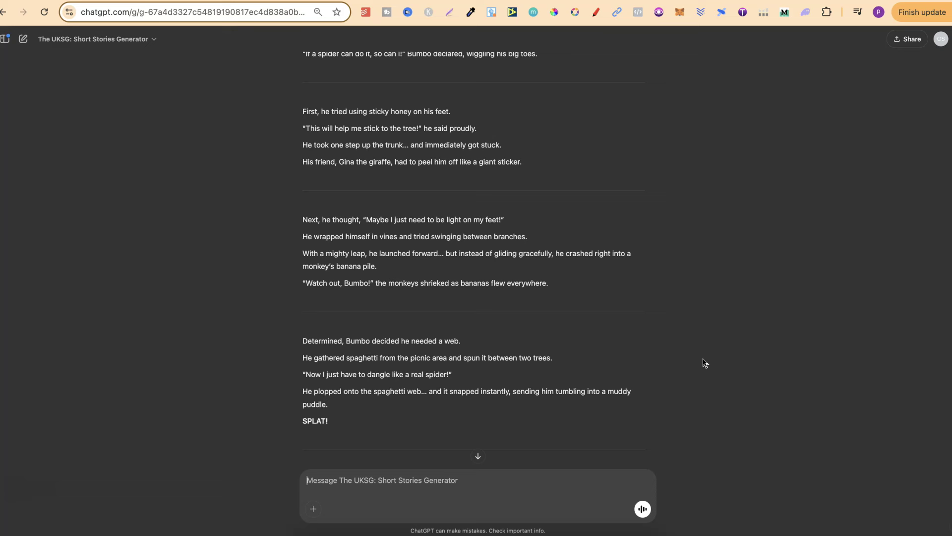
left_click(695, 351)
scroll(705, 362, "down", 2)
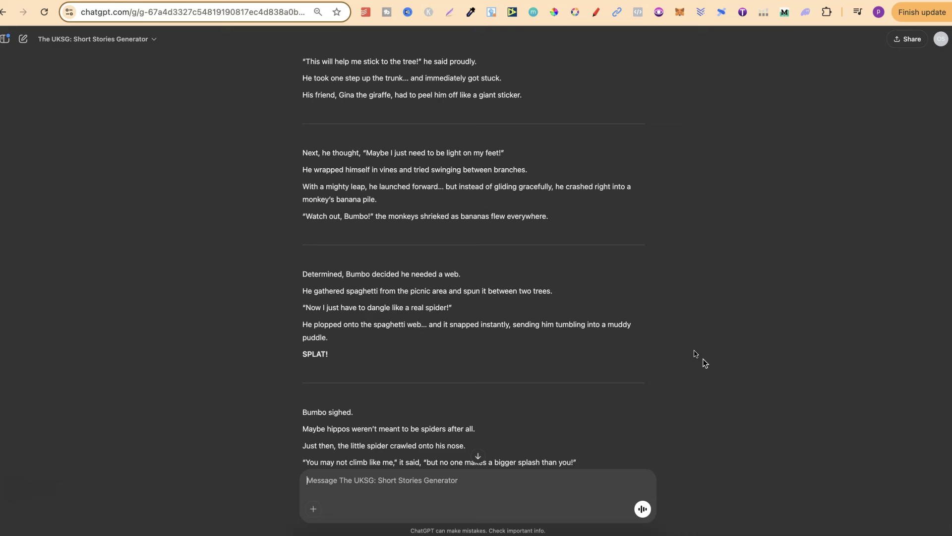
scroll(703, 359, "down", 3)
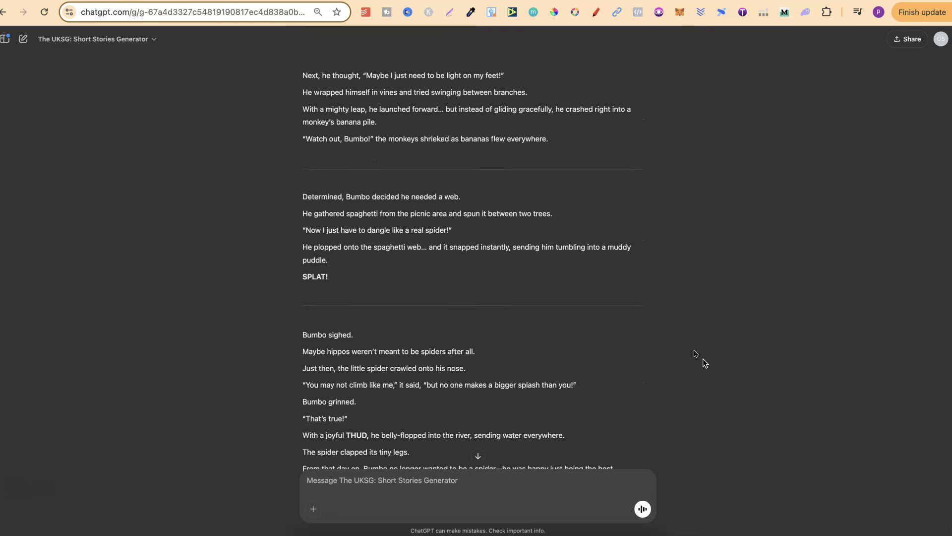
scroll(703, 363, "down", 3)
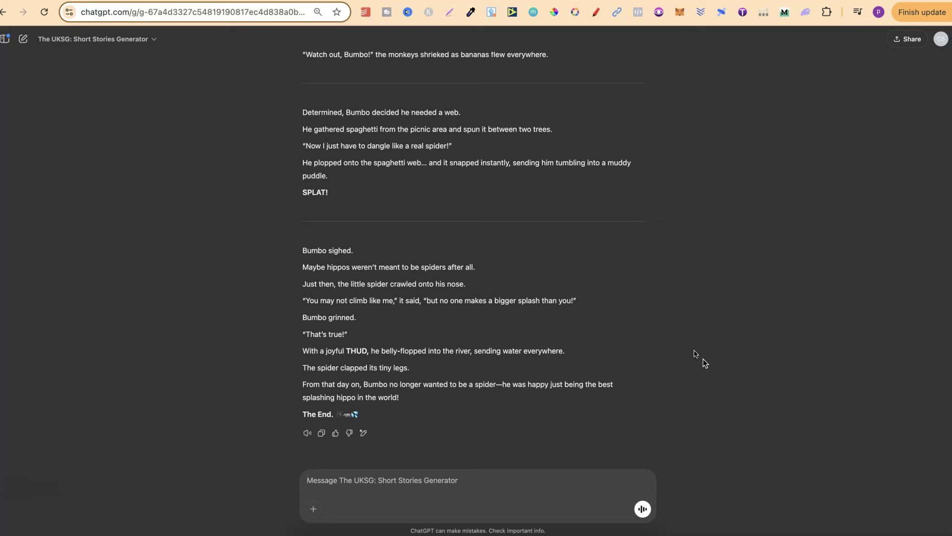
scroll(695, 352, "up", 5)
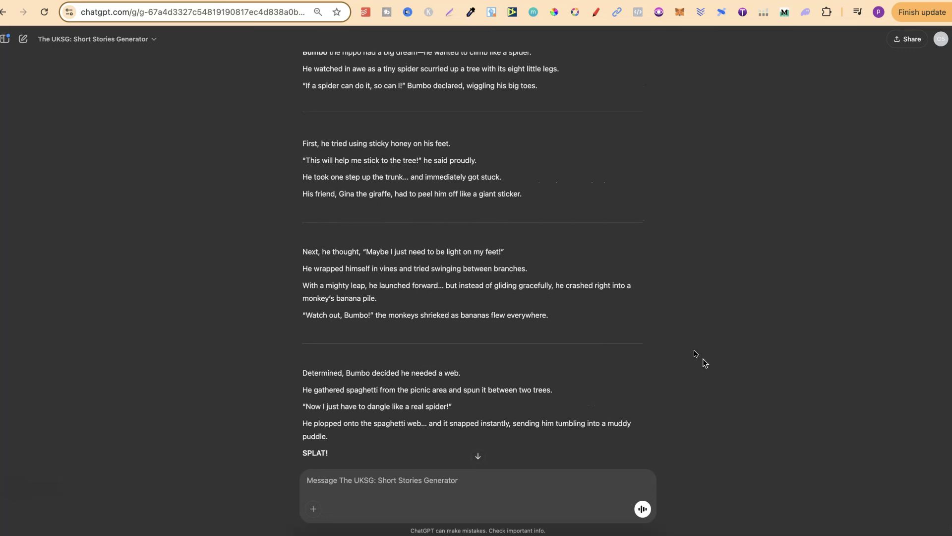
scroll(695, 353, "up", 2)
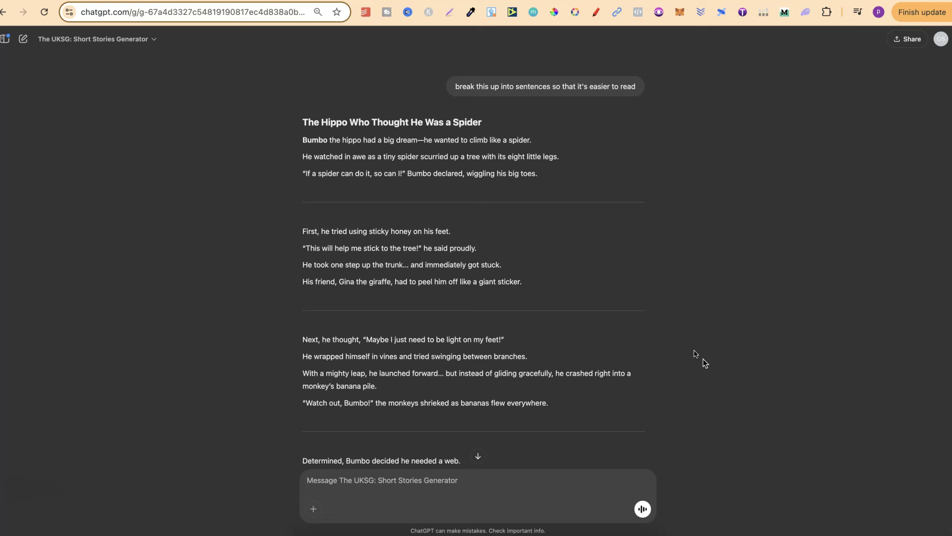
scroll(704, 362, "down", 2)
scroll(705, 362, "up", 1)
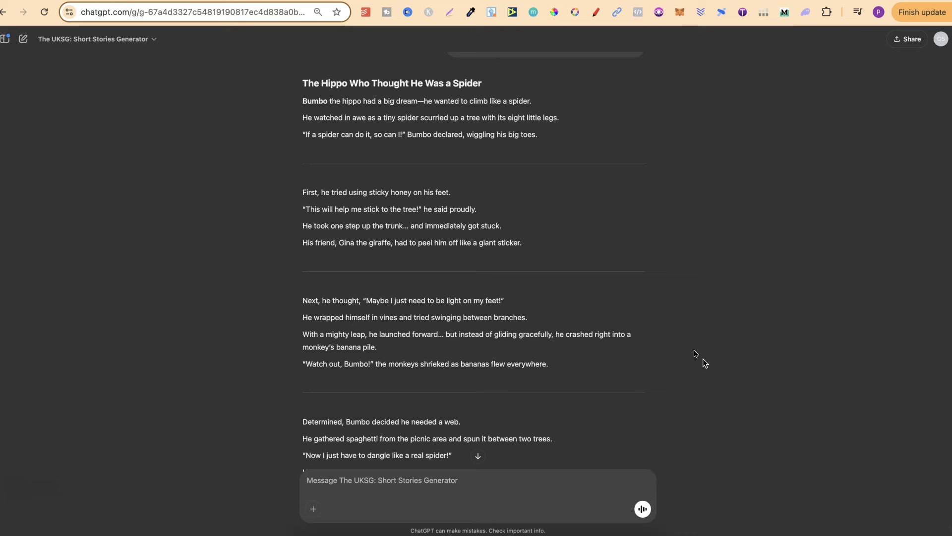
left_click_drag(302, 83, 481, 81)
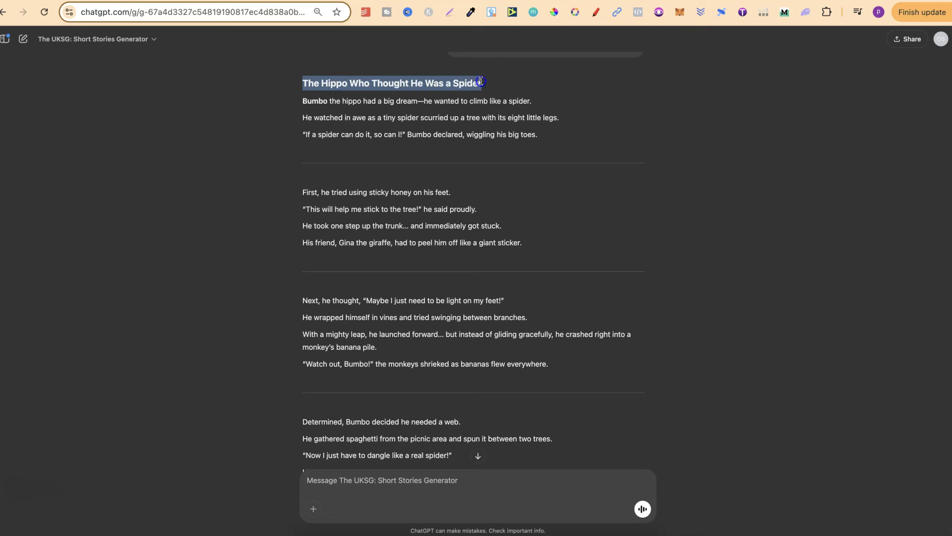
scroll(636, 307, "down", 10)
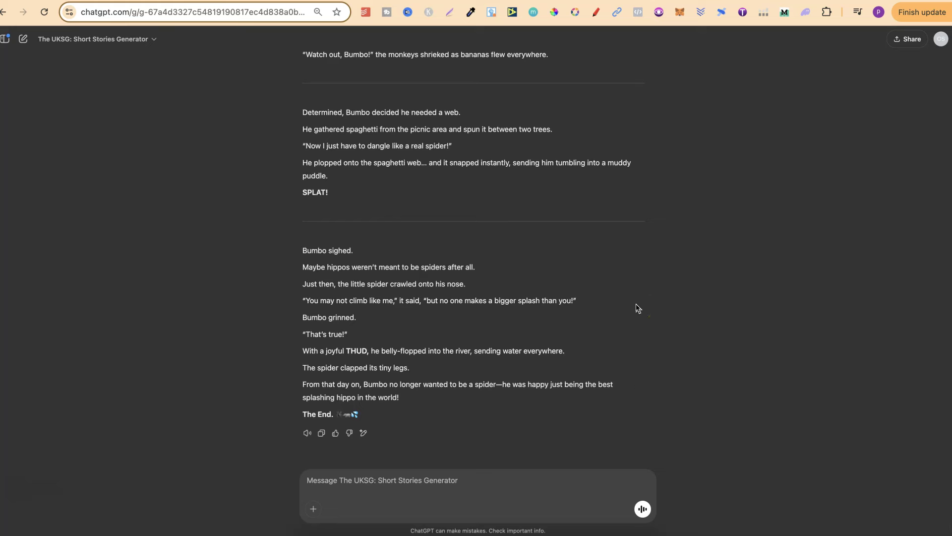
View the Gumroad product page for The Ultimate Kids Story Generator, then switch to the Short Stories Generator's blank chat in ChatGPT.
left_click(873, 1)
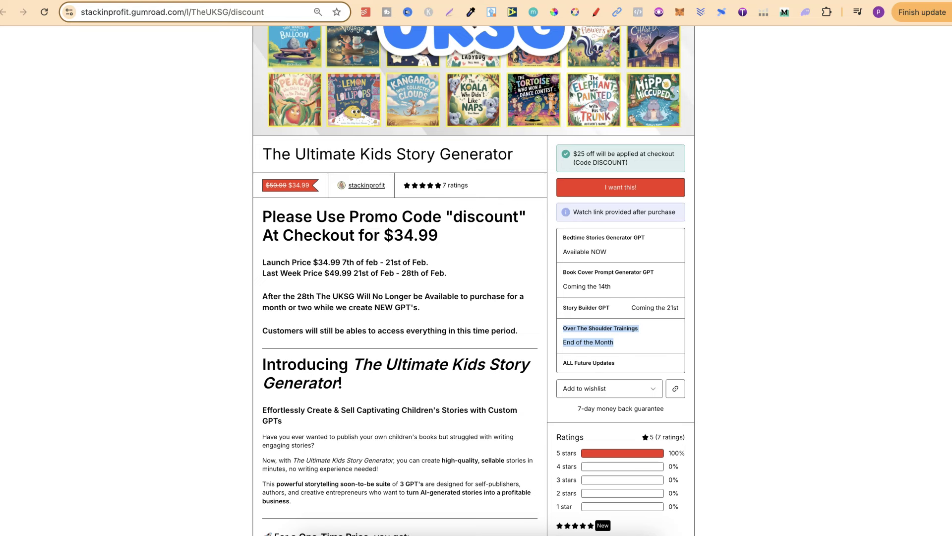
left_click(765, 313)
scroll(766, 314, "up", 5)
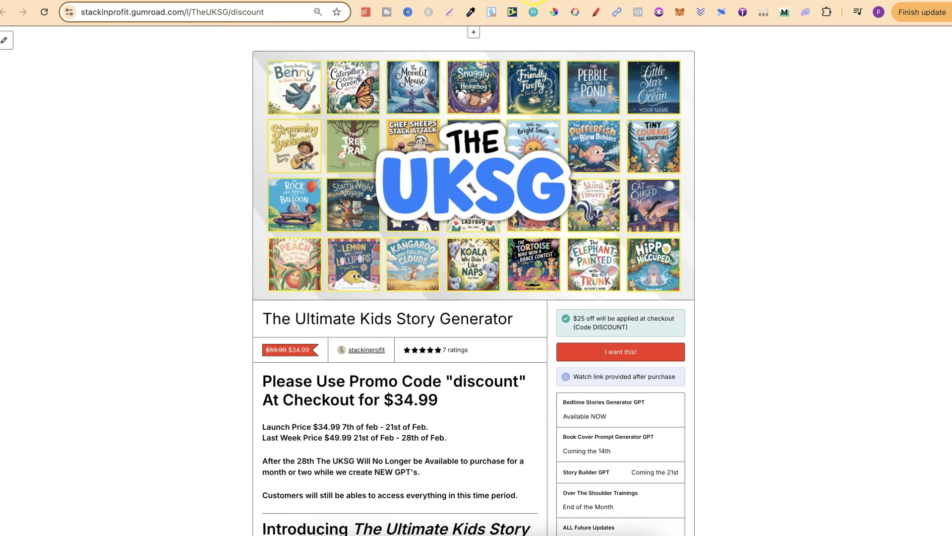
left_click(631, 1)
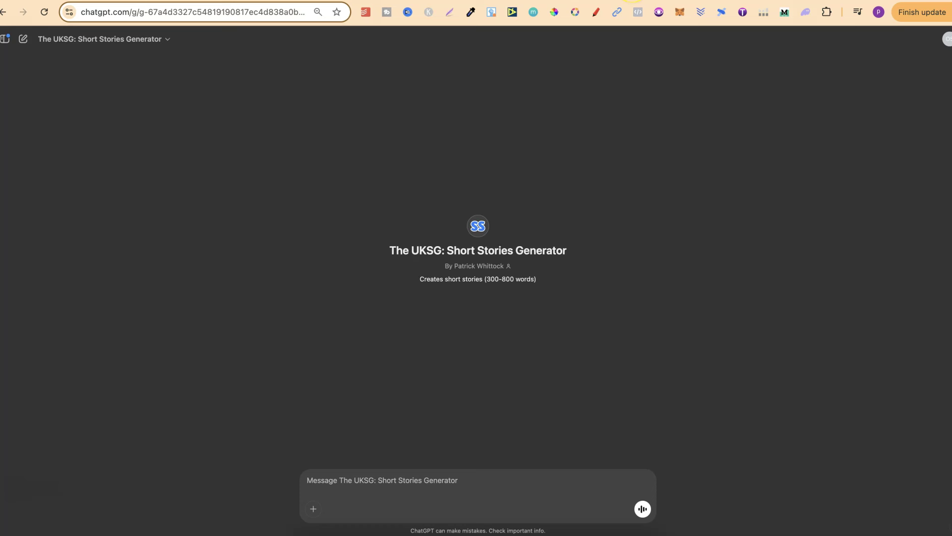